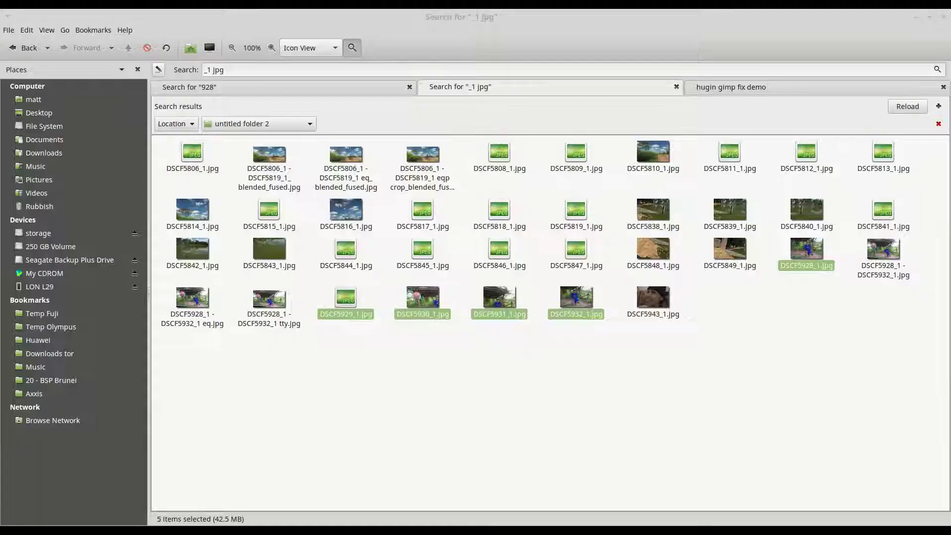
# Step: Load the five selected DSCF5928_1 to DSCF5932_1 photos into Hugin and align them
pyautogui.moveTo(545, 127); pyautogui.dragTo(380, 337)
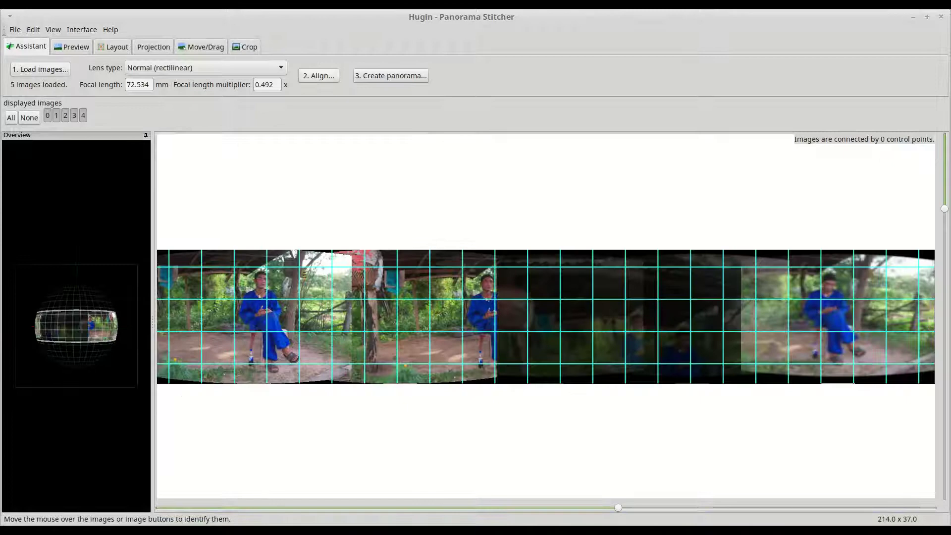
pyautogui.click(319, 75)
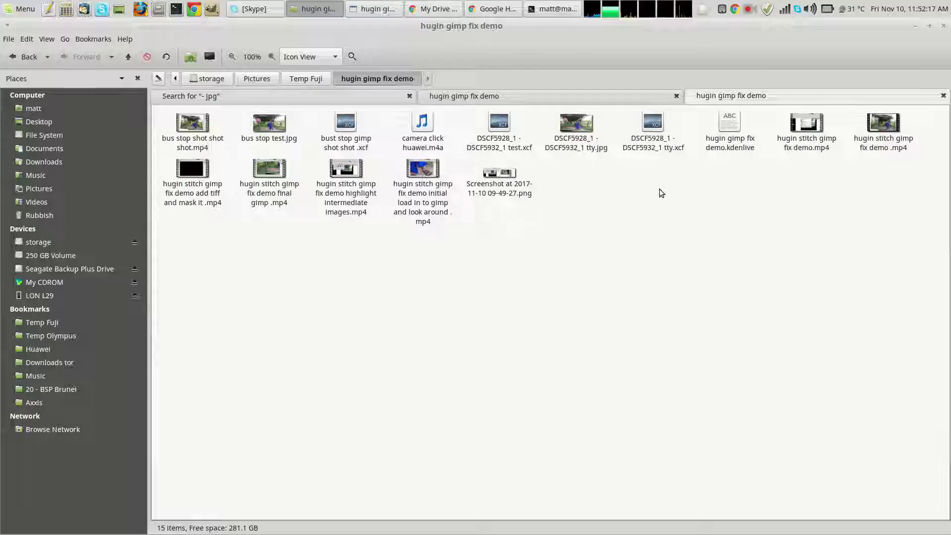
# Step: Open the stitched image "DSCF5928_1 - DSCF5932_1 tty.jpg" in GIMP and activate the Move tool
pyautogui.rightClick(589, 131)
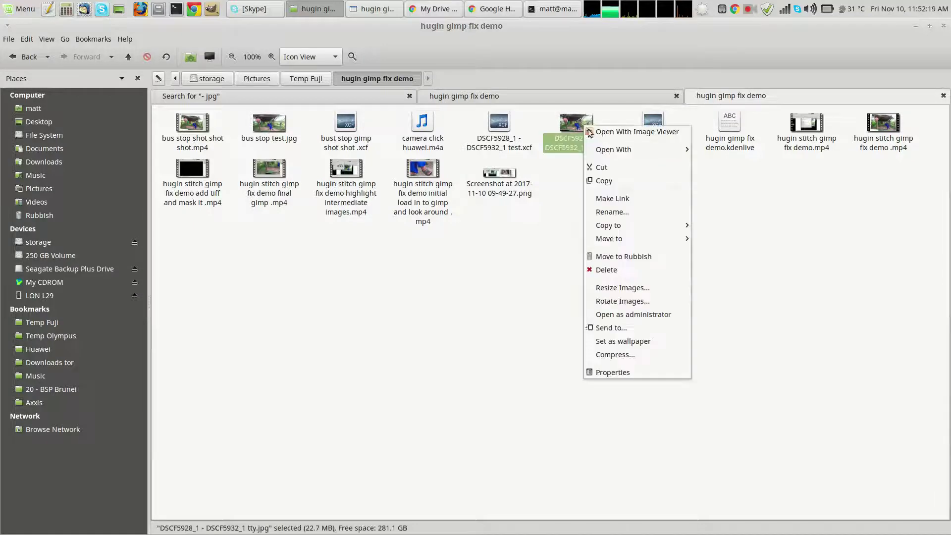
pyautogui.moveTo(598, 150)
pyautogui.click(737, 175)
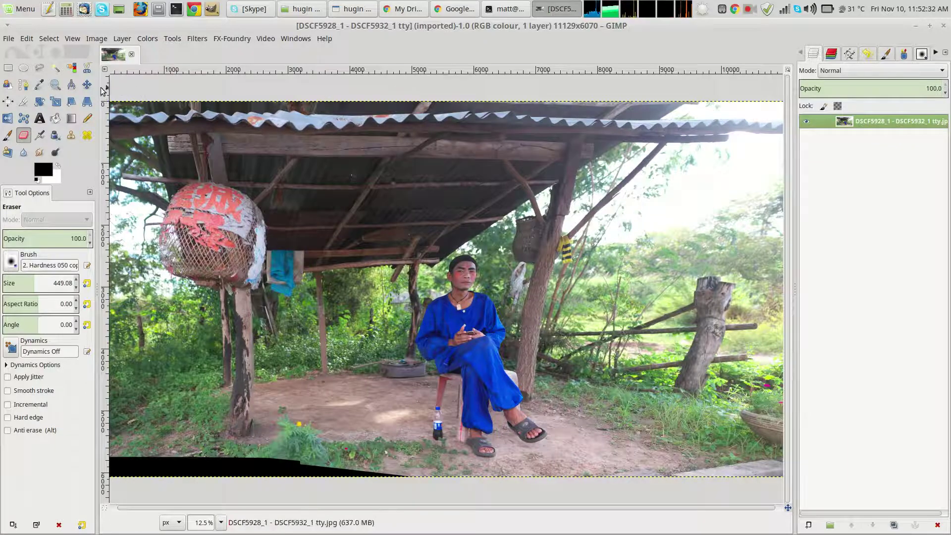
pyautogui.click(88, 85)
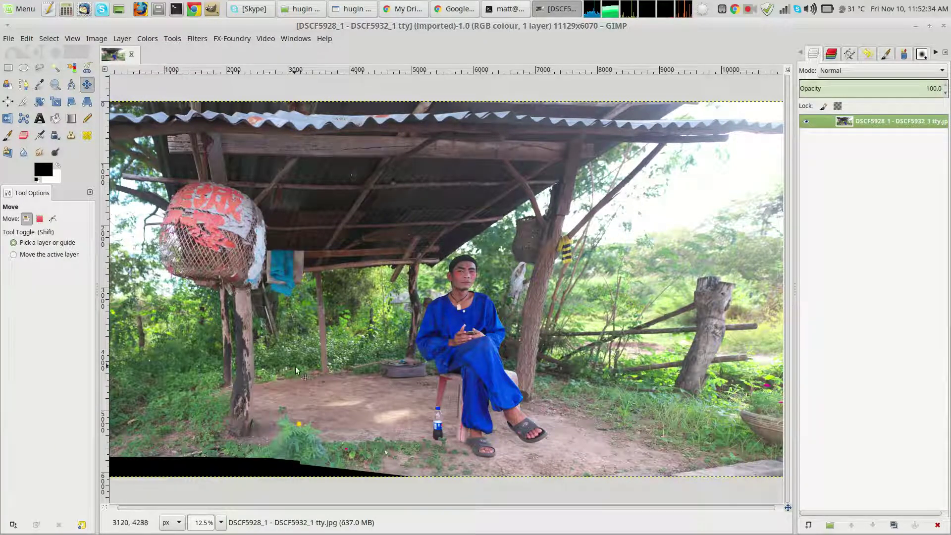
# Step: Examine the stitched panorama up close, from the wooden post and hanging basket across to the tree stump and fence
pyautogui.scroll(4, 242, 415)
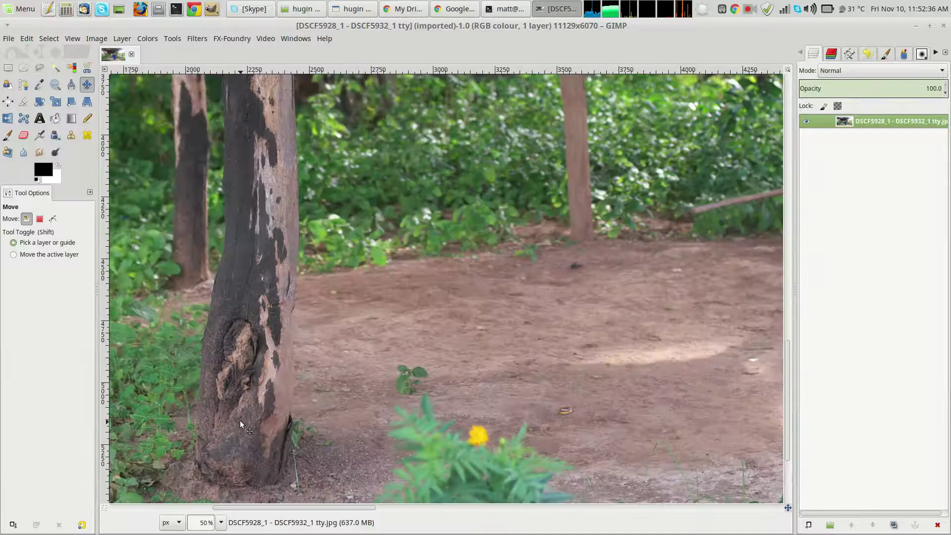
pyautogui.scroll(8, 289, 297)
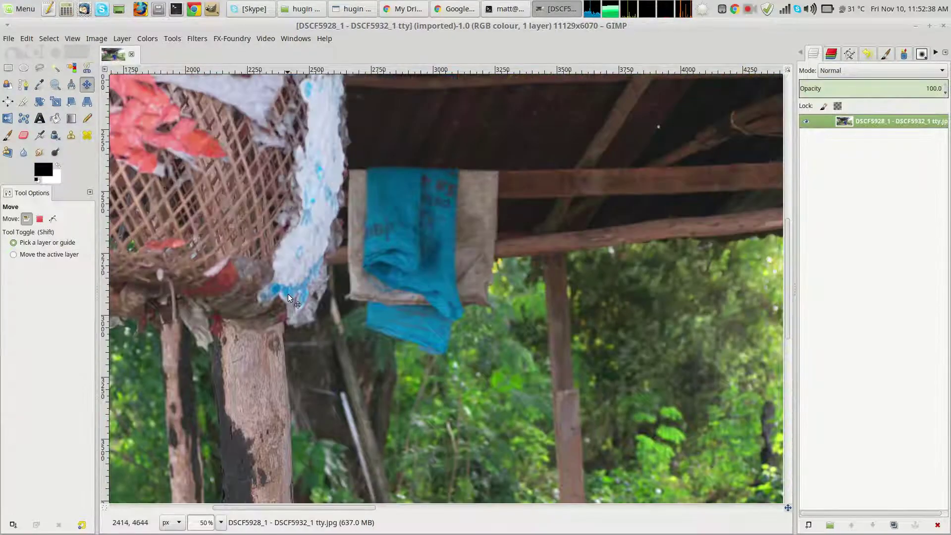
pyautogui.hscroll(-5, 303, 512)
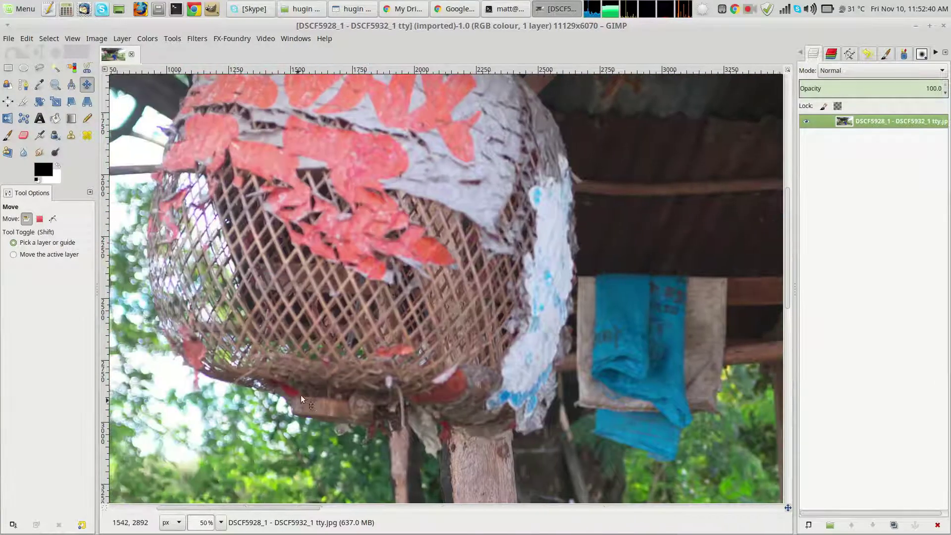
pyautogui.scroll(9, 303, 381)
pyautogui.scroll(-3, 307, 373)
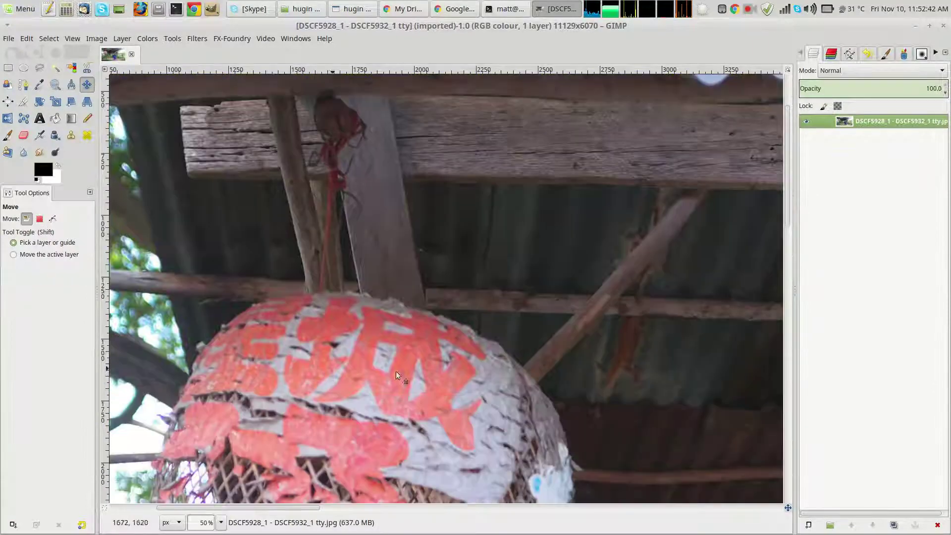
pyautogui.moveTo(275, 508); pyautogui.dragTo(492, 456)
pyautogui.scroll(-8, 491, 456)
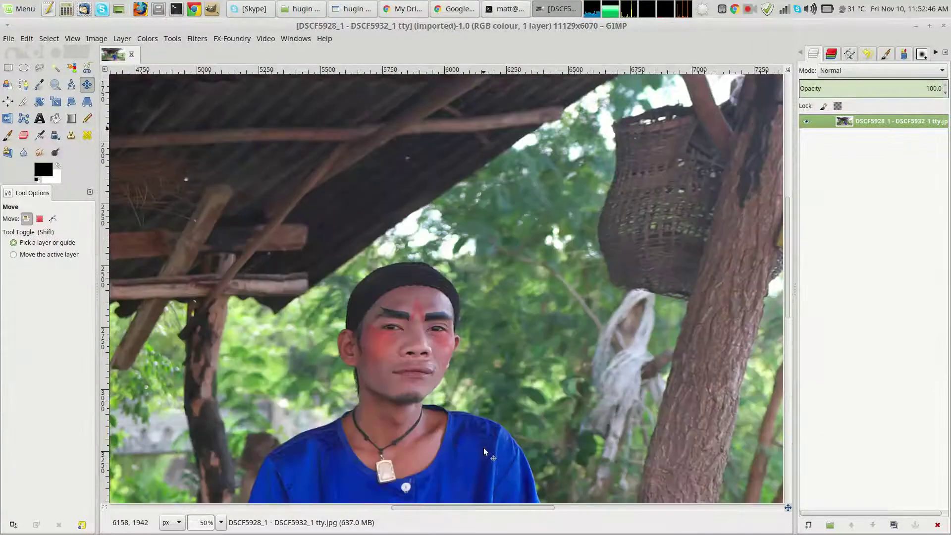
pyautogui.moveTo(456, 506); pyautogui.dragTo(516, 467)
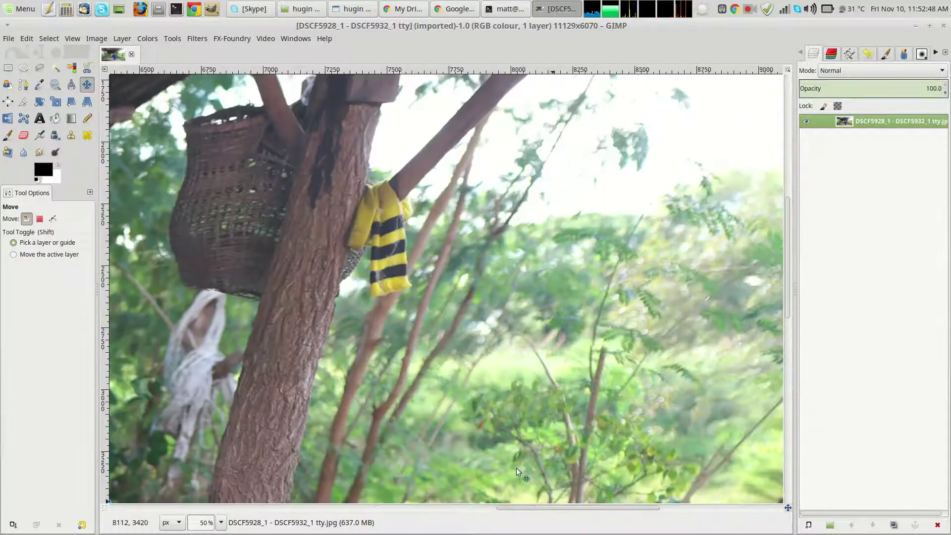
pyautogui.scroll(10, 516, 467)
pyautogui.scroll(-2, 486, 383)
pyautogui.scroll(-1, 626, 409)
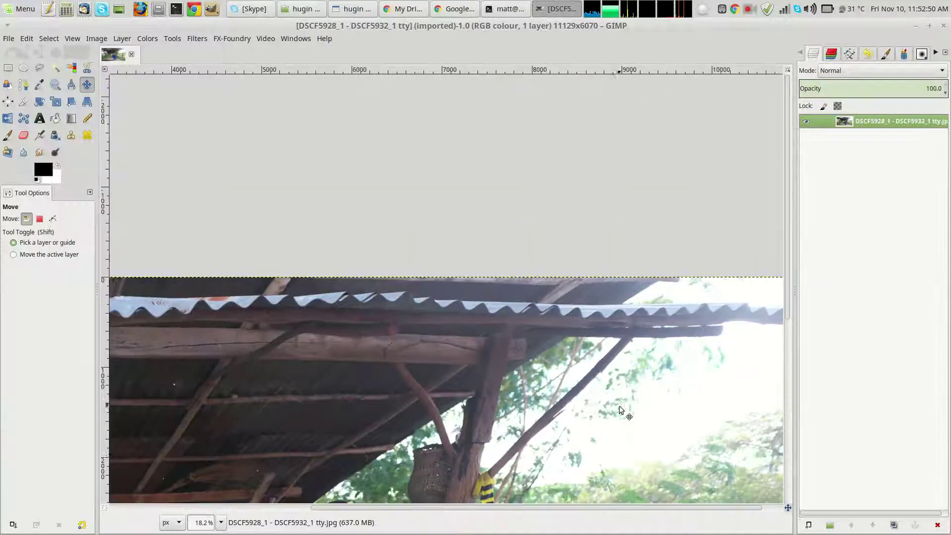
pyautogui.scroll(3, 625, 459)
pyautogui.scroll(-10, 616, 431)
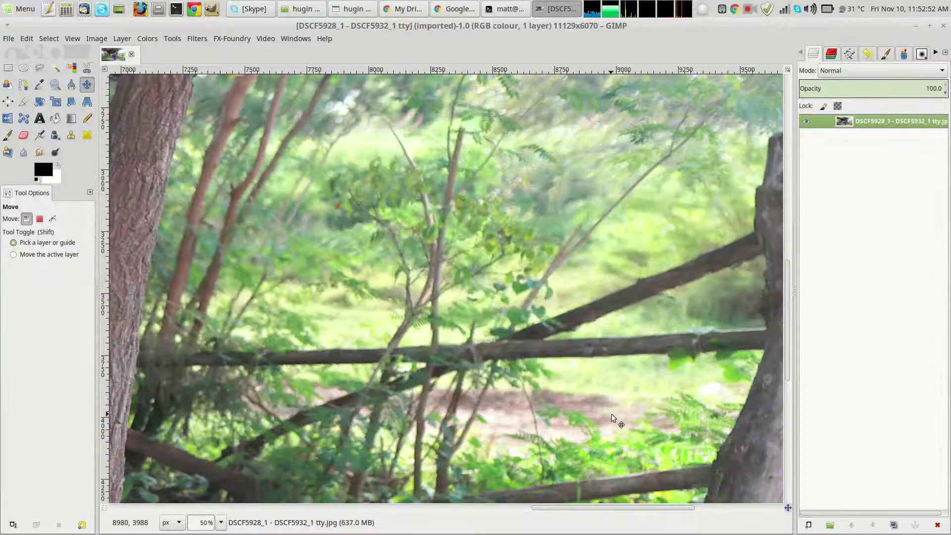
pyautogui.moveTo(560, 509); pyautogui.dragTo(635, 513)
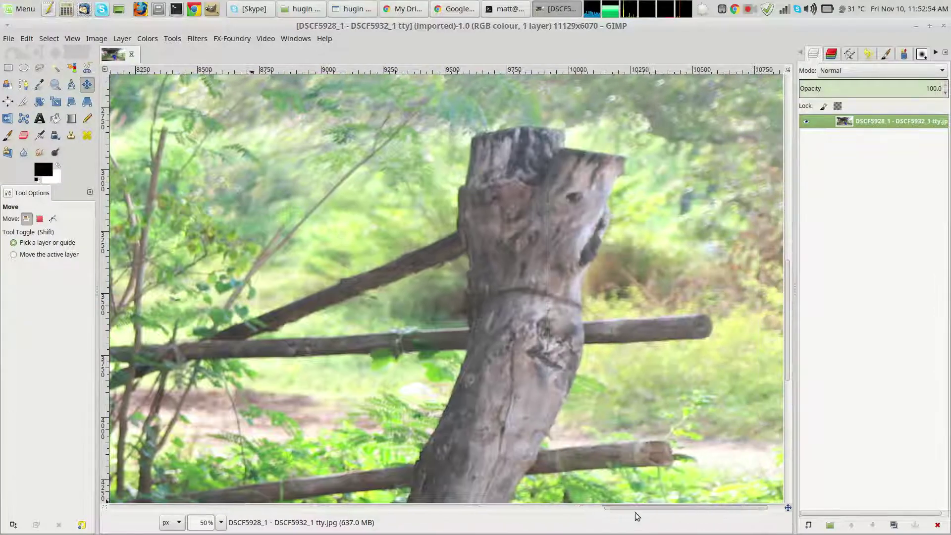
# Step: Examine the seated man at high magnification for stitching flaws, especially the blue sleeve at his elbow
pyautogui.scroll(-2, 557, 401)
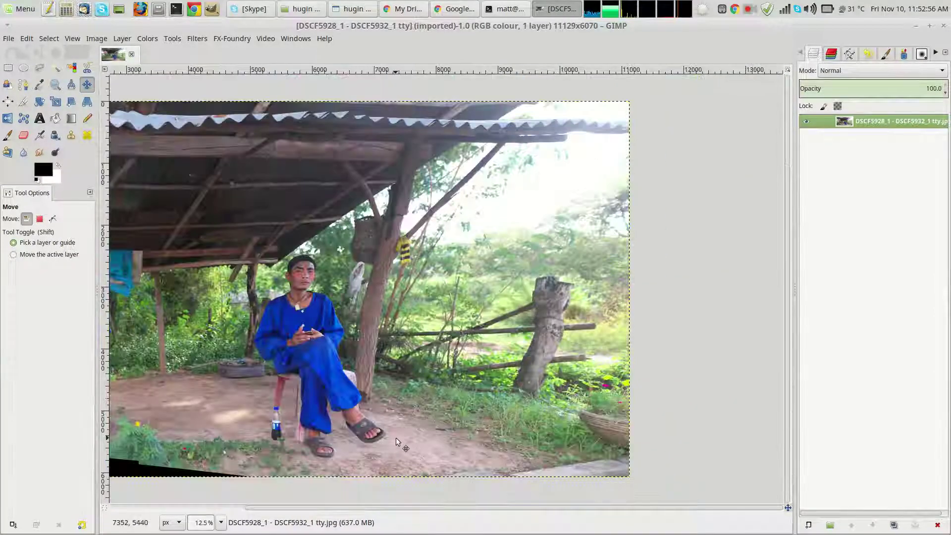
pyautogui.scroll(2, 395, 436)
pyautogui.moveTo(484, 509); pyautogui.dragTo(380, 511)
pyautogui.scroll(15, 415, 445)
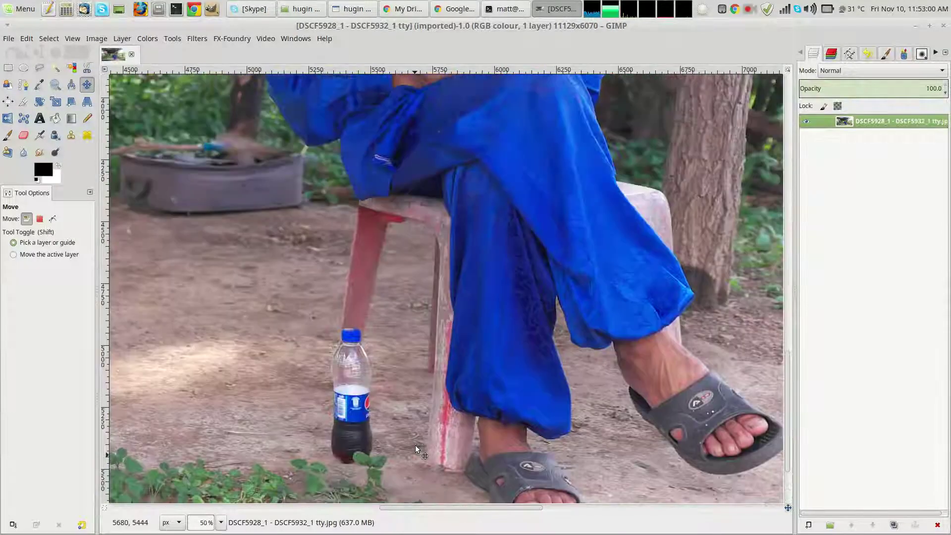
pyautogui.scroll(2, 415, 445)
pyautogui.scroll(-8, 415, 445)
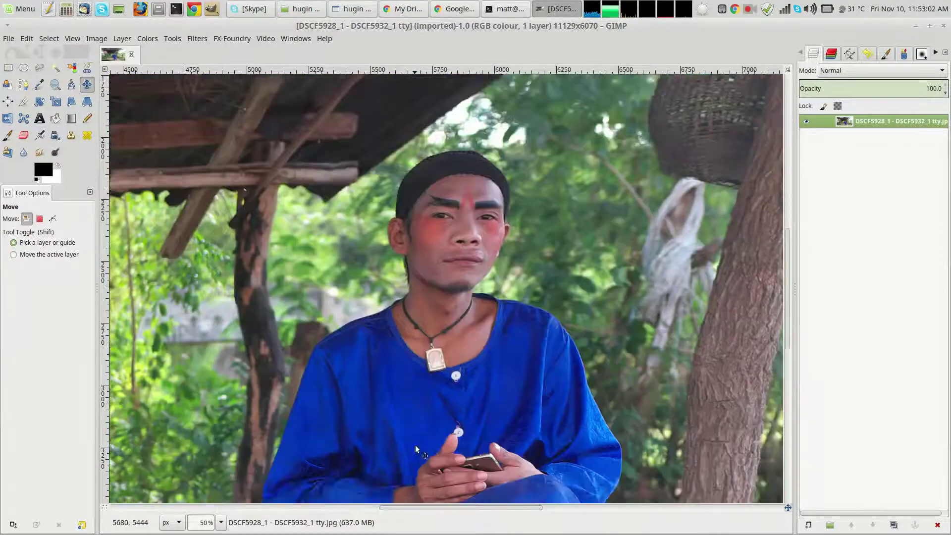
pyautogui.scroll(4, 262, 336)
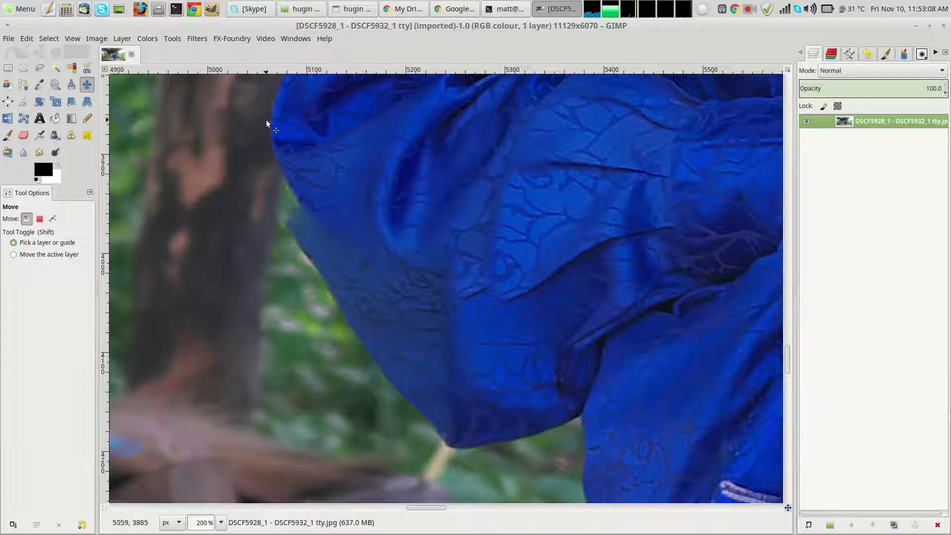
pyautogui.scroll(-8, 278, 215)
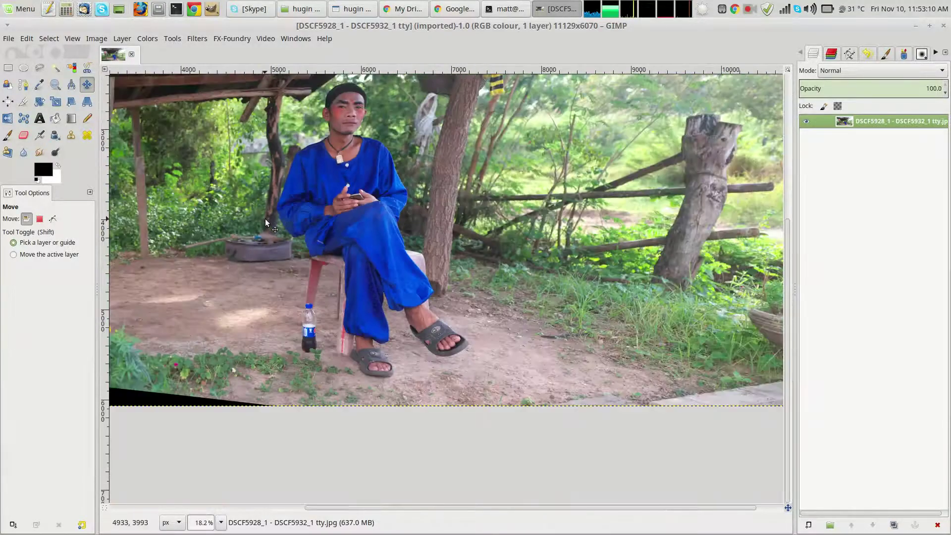
pyautogui.scroll(-1, 266, 220)
pyautogui.scroll(1, 446, 310)
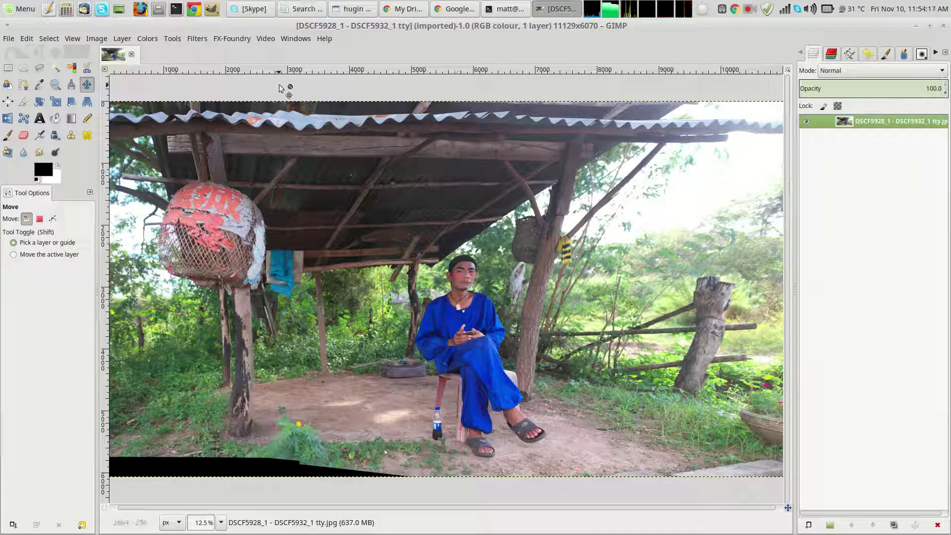
# Step: Add "DSCF5928_1 - DSCF5932_1 tty0000.tif" from the file manager to the GIMP panorama as a layer above the stitched image
pyautogui.click(306, 9)
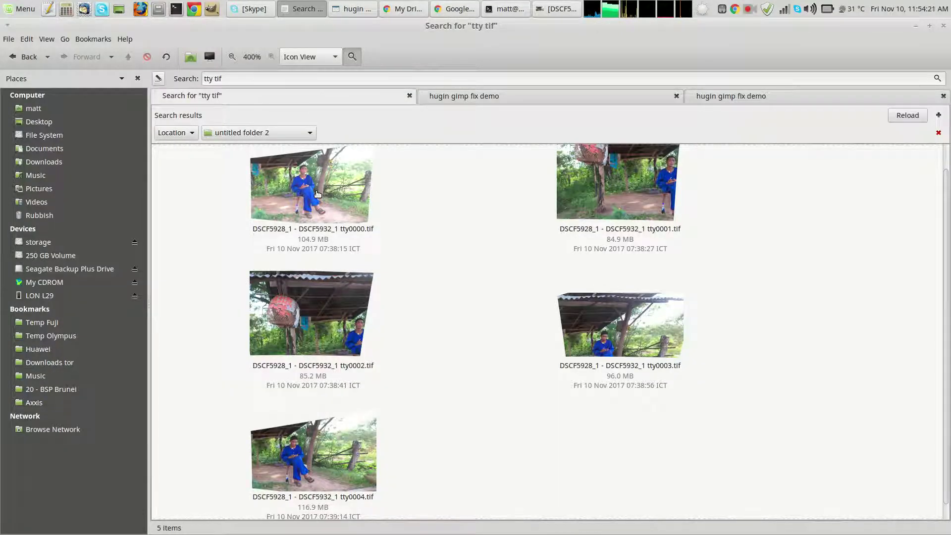
pyautogui.moveTo(317, 194); pyautogui.dragTo(890, 220)
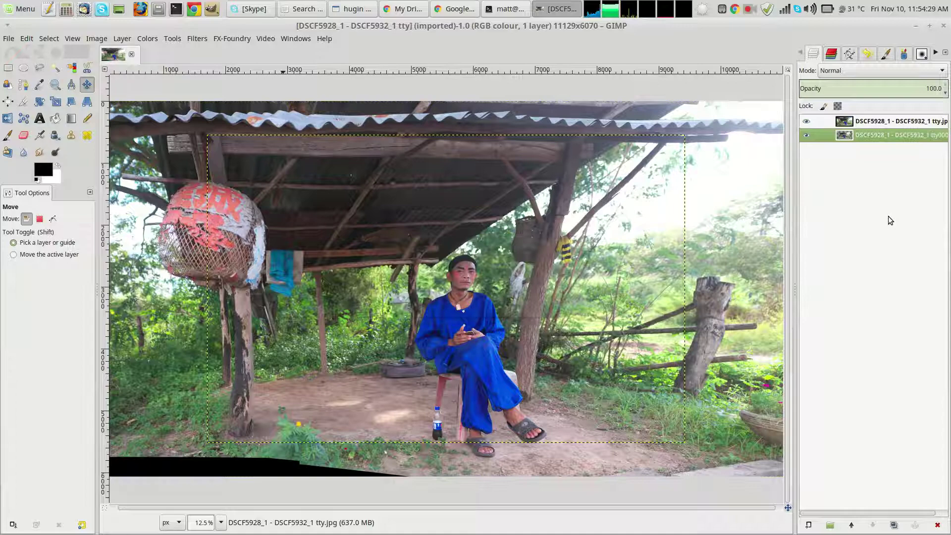
pyautogui.moveTo(846, 138); pyautogui.dragTo(848, 117)
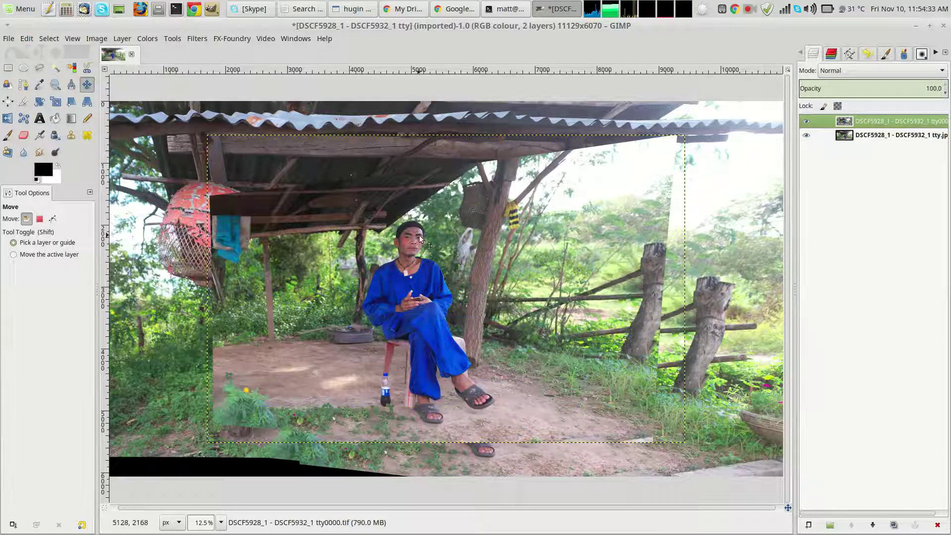
# Step: Align the tty0000.tif layer with the seated man in the panorama, using Difference mode to refine its position
pyautogui.moveTo(417, 242); pyautogui.dragTo(471, 275)
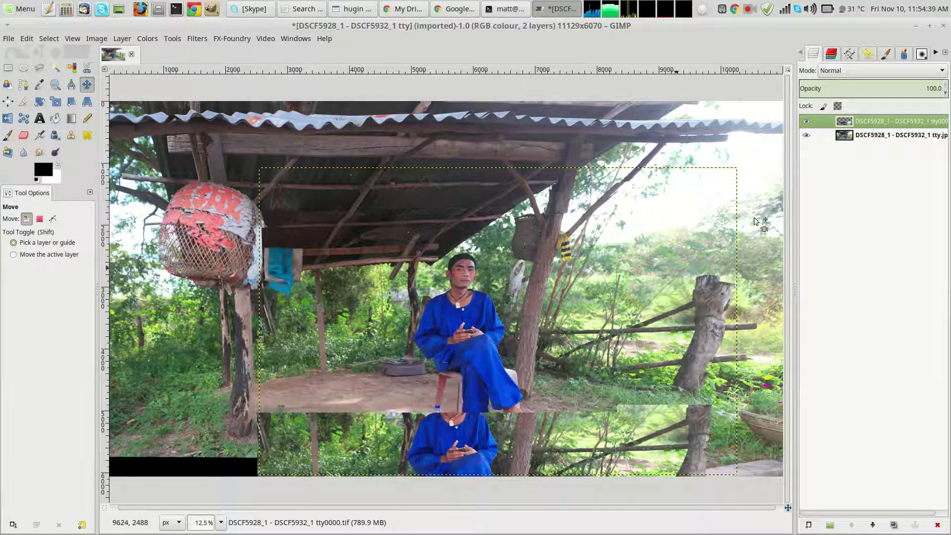
pyautogui.click(845, 72)
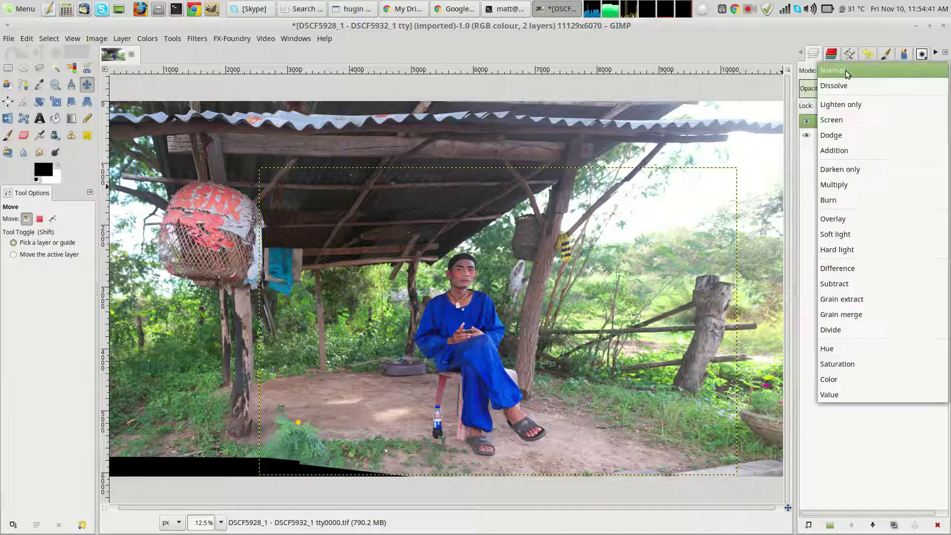
pyautogui.click(876, 270)
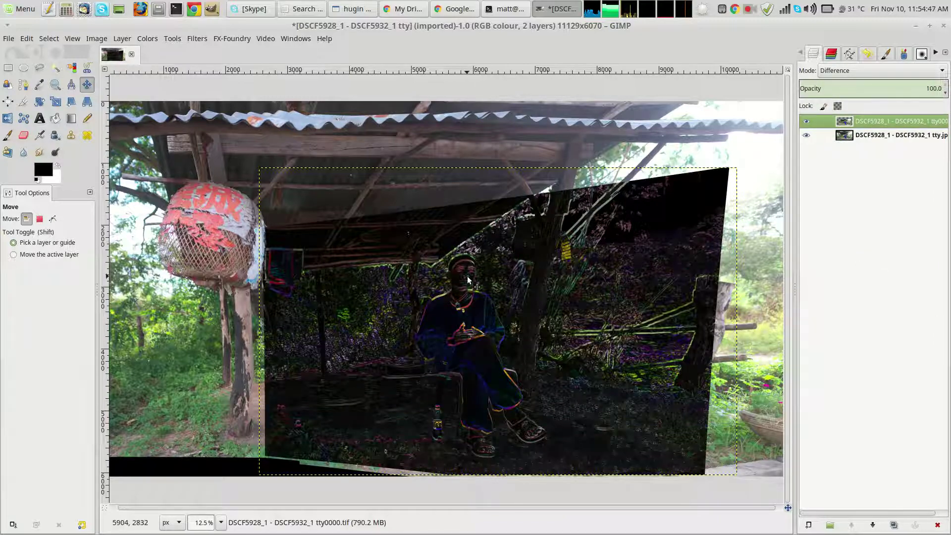
pyautogui.scroll(4, 473, 275)
pyautogui.scroll(4, 463, 272)
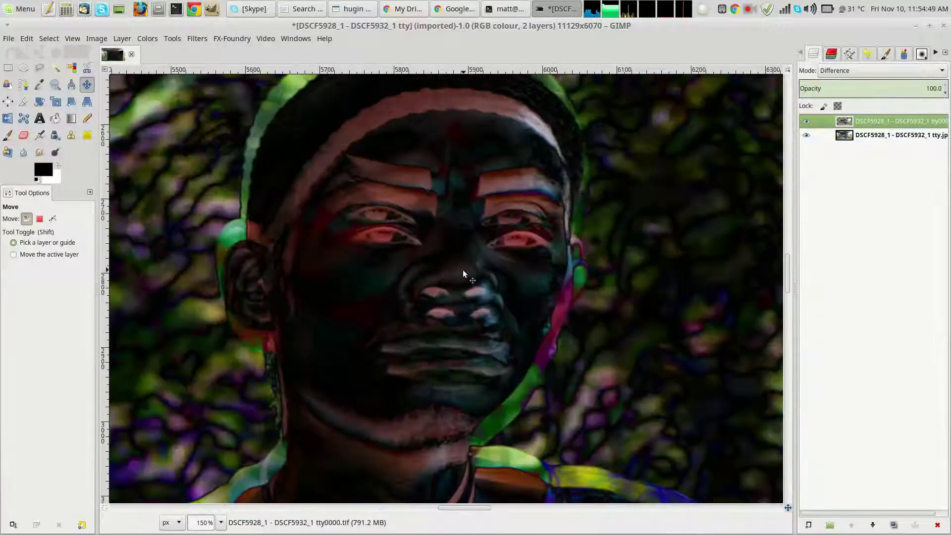
pyautogui.moveTo(463, 249); pyautogui.dragTo(478, 273)
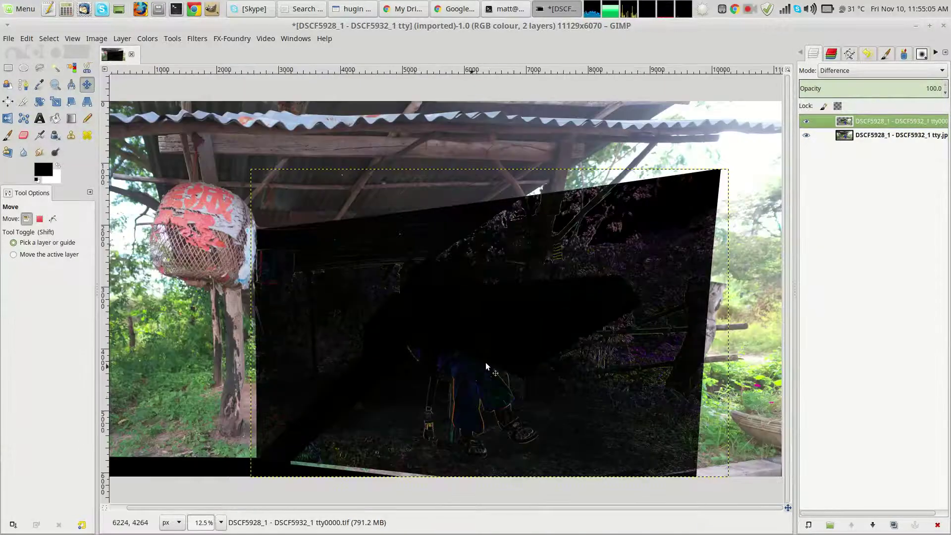
# Step: Return the tty0000.tif layer to Normal mode and toggle its visibility to compare the man's sleeve with the panorama
pyautogui.click(855, 74)
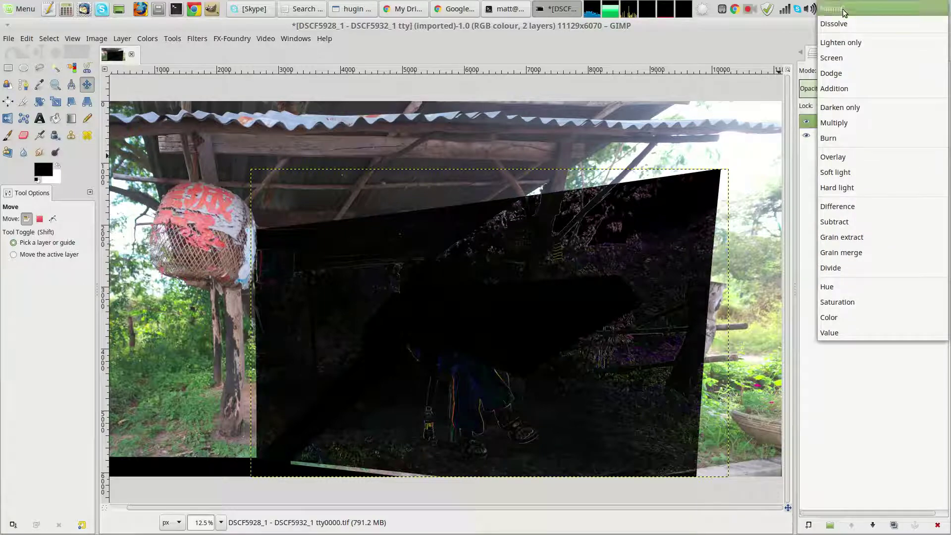
pyautogui.click(842, 15)
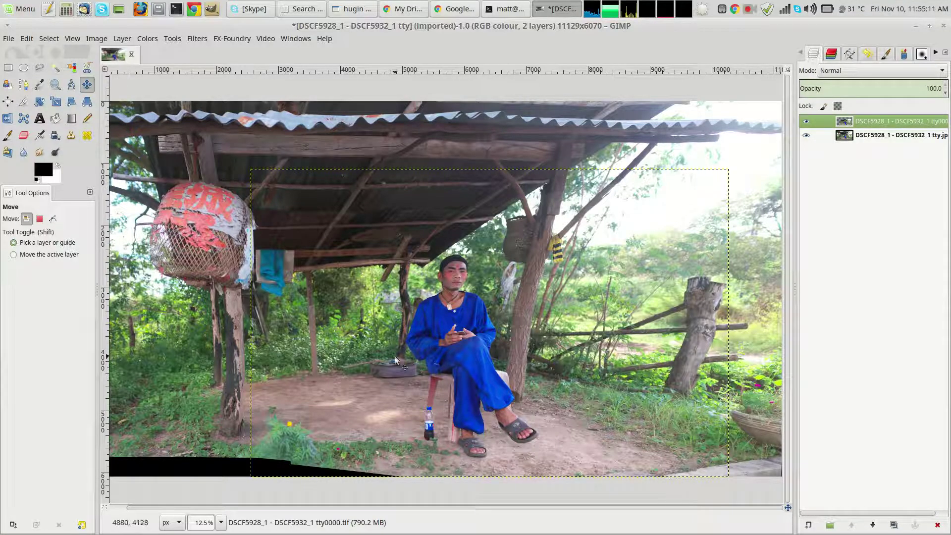
pyautogui.keyDown('ctrl'); pyautogui.scroll(5, 436, 338); pyautogui.keyUp('ctrl')
pyautogui.keyDown('ctrl'); pyautogui.scroll(2, 470, 330); pyautogui.keyUp('ctrl')
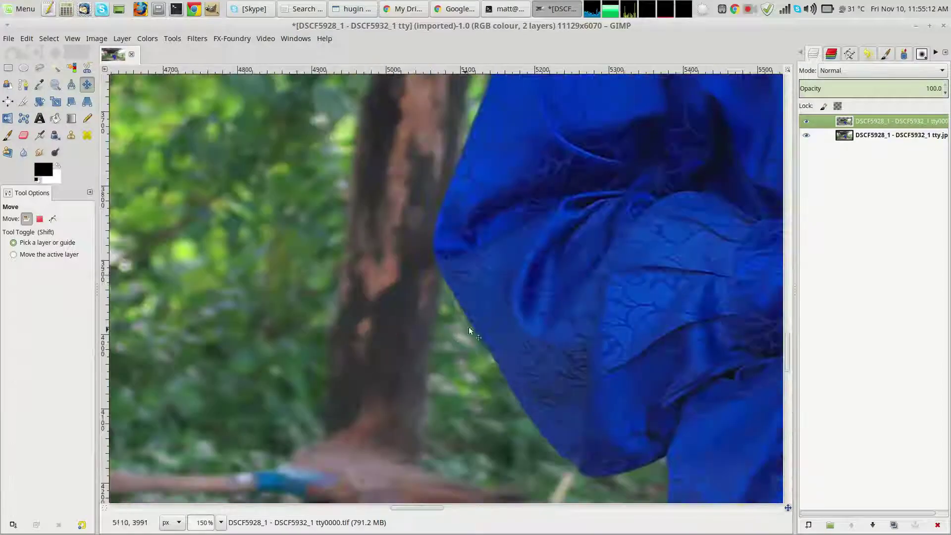
pyautogui.click(807, 122)
pyautogui.click(806, 122)
pyautogui.click(806, 123)
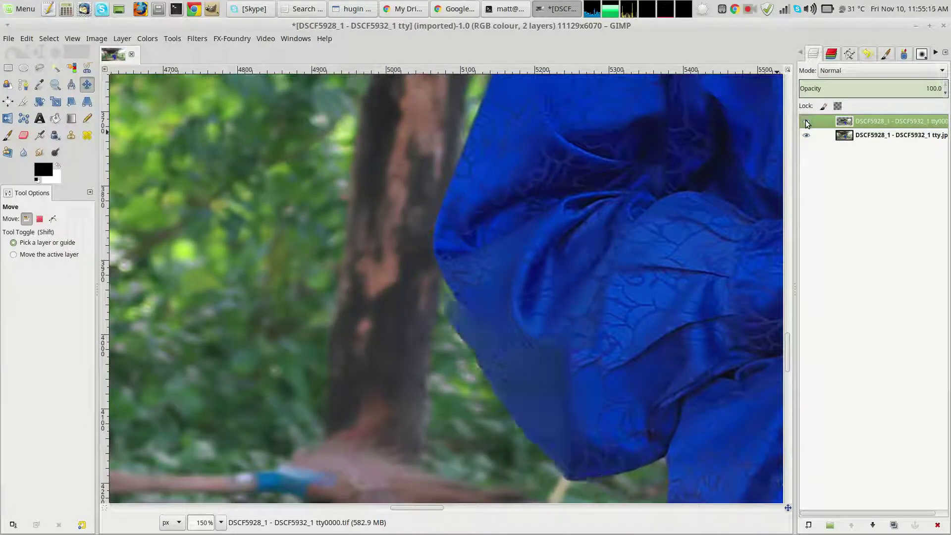
pyautogui.click(807, 122)
pyautogui.keyDown('ctrl'); pyautogui.scroll(-7, 488, 317); pyautogui.keyUp('ctrl')
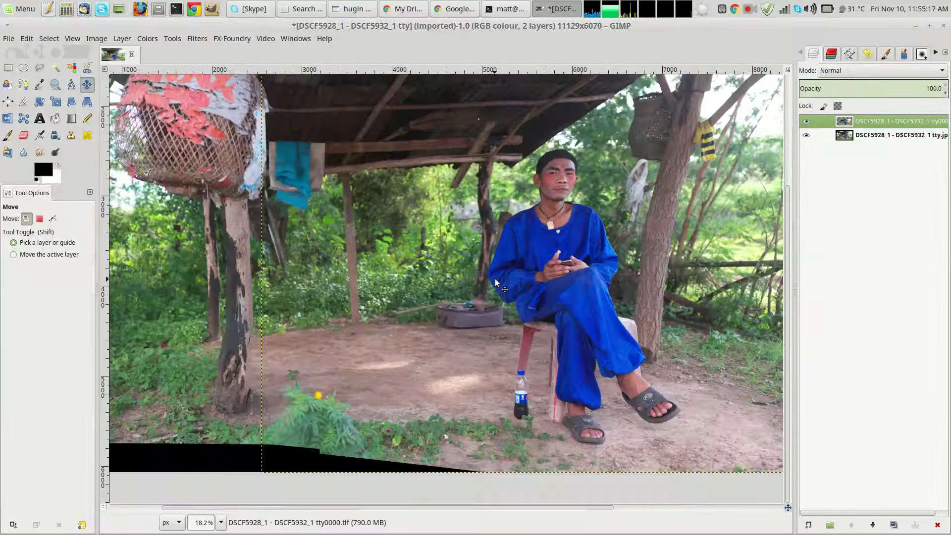
pyautogui.keyDown('ctrl'); pyautogui.scroll(6, 488, 317); pyautogui.keyUp('ctrl')
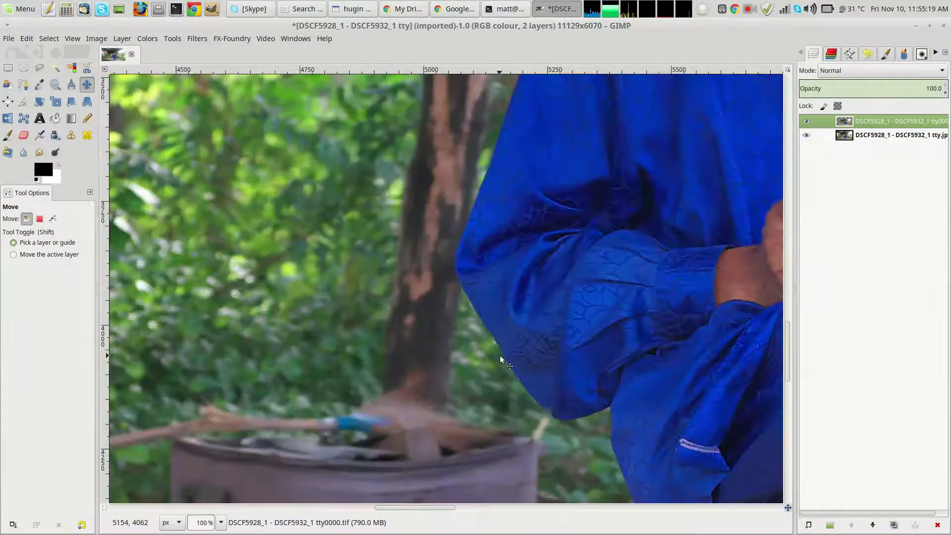
# Step: Add a layer mask initialised to Black (full transparency) to the tty0000.tif layer
pyautogui.rightClick(847, 124)
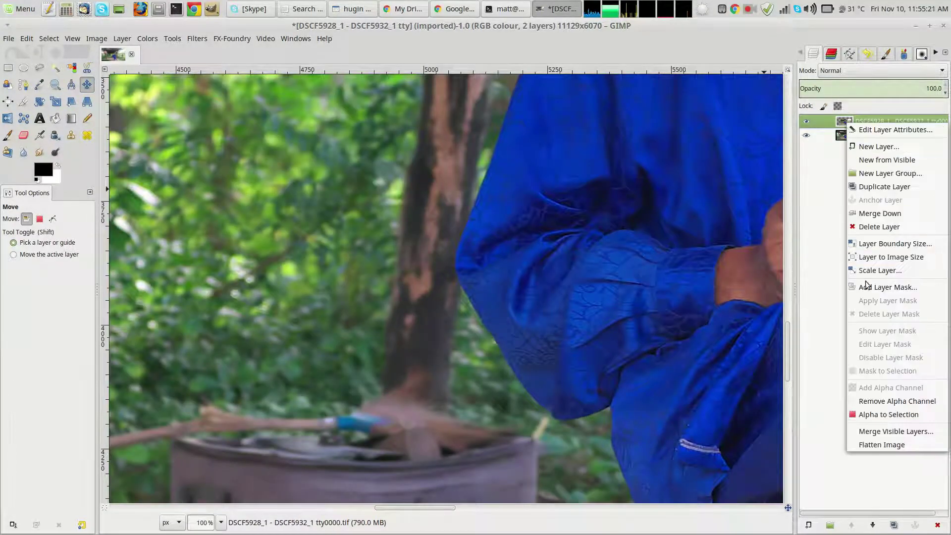
pyautogui.click(869, 294)
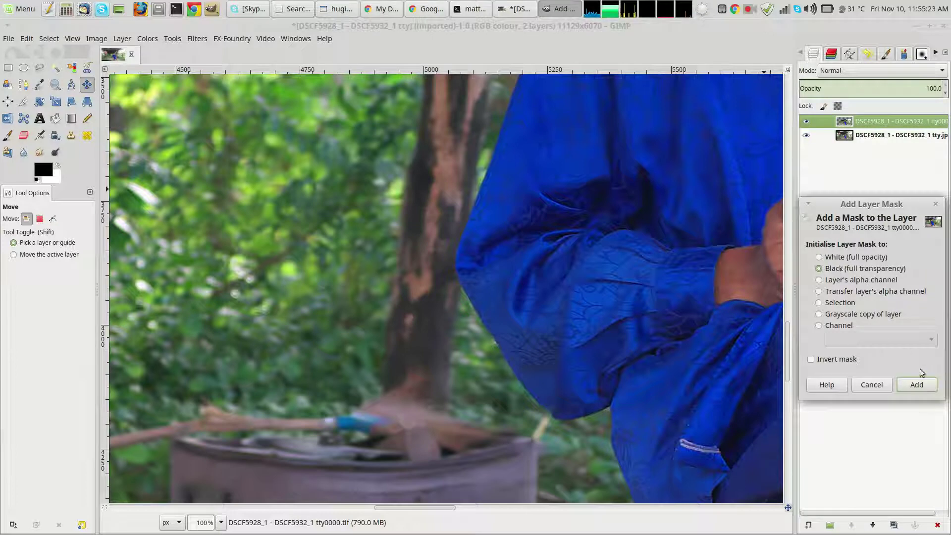
pyautogui.click(918, 385)
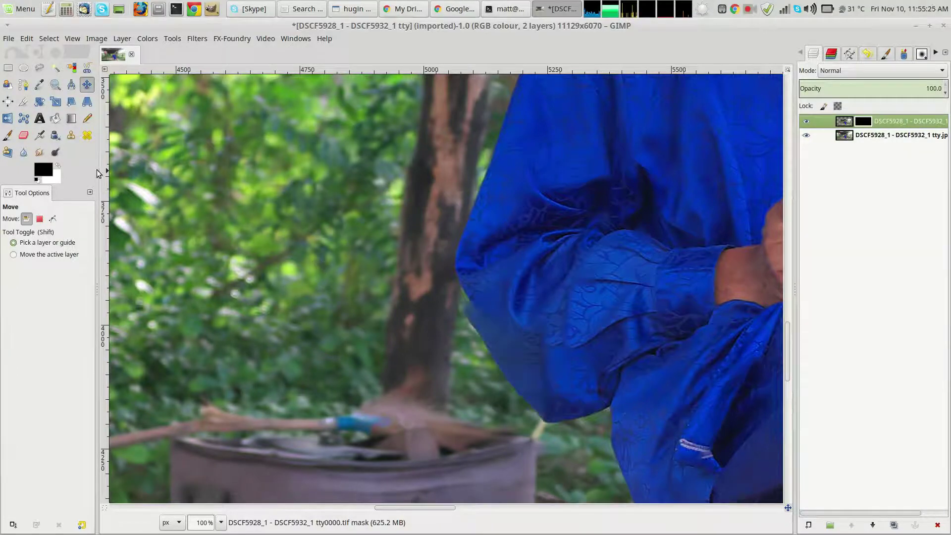
# Step: Erase the mask along the man's elbow and lower sleeve using the Eraser at a brush size of about 259
pyautogui.hotkey('shift', 'e')
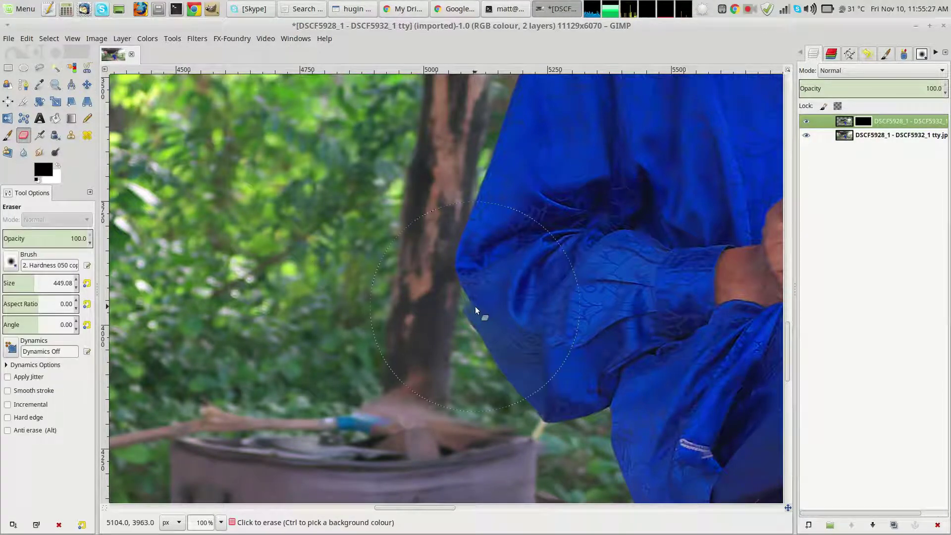
pyautogui.hotkey('shift', '[')
pyautogui.hotkey('shift', '[')
pyautogui.hotkey('shift', '[')
pyautogui.hotkey('shift', '[')
pyautogui.hotkey('shift', '[')
pyautogui.hotkey('shift', '[')
pyautogui.hotkey('shift', '[')
pyautogui.hotkey('shift', '[')
pyautogui.hotkey('shift', '[')
pyautogui.hotkey('shift', '[')
pyautogui.hotkey('shift', '[')
pyautogui.hotkey('shift', '[')
pyautogui.hotkey('shift', '[')
pyautogui.hotkey('shift', '[')
pyautogui.hotkey('shift', '[')
pyautogui.hotkey('shift', '[')
pyautogui.hotkey('shift', '[')
pyautogui.hotkey('shift', '[')
pyautogui.hotkey('shift', '[')
pyautogui.moveTo(473, 310)
pyautogui.mouseDown()
pyautogui.moveTo(525, 399)
pyautogui.moveTo(545, 417)
pyautogui.mouseUp()
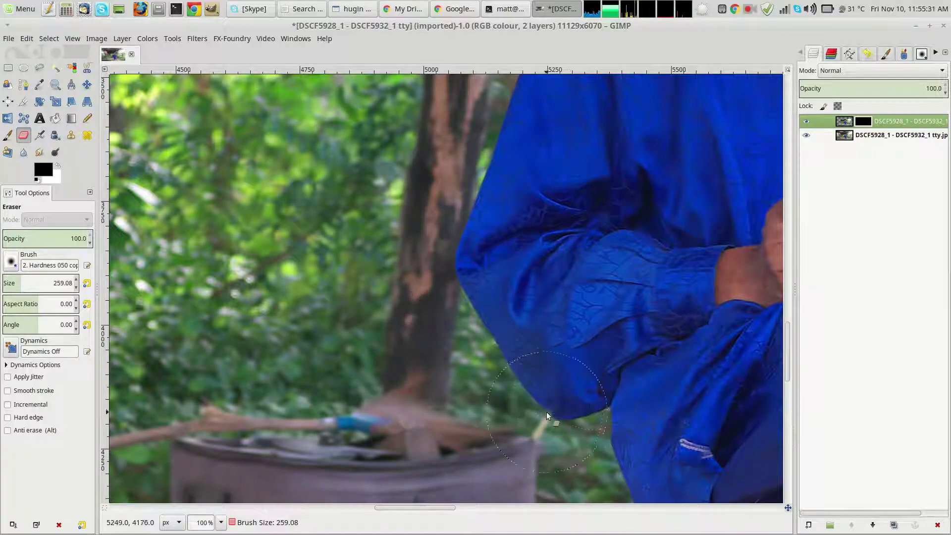
pyautogui.scroll(-3, 557, 352)
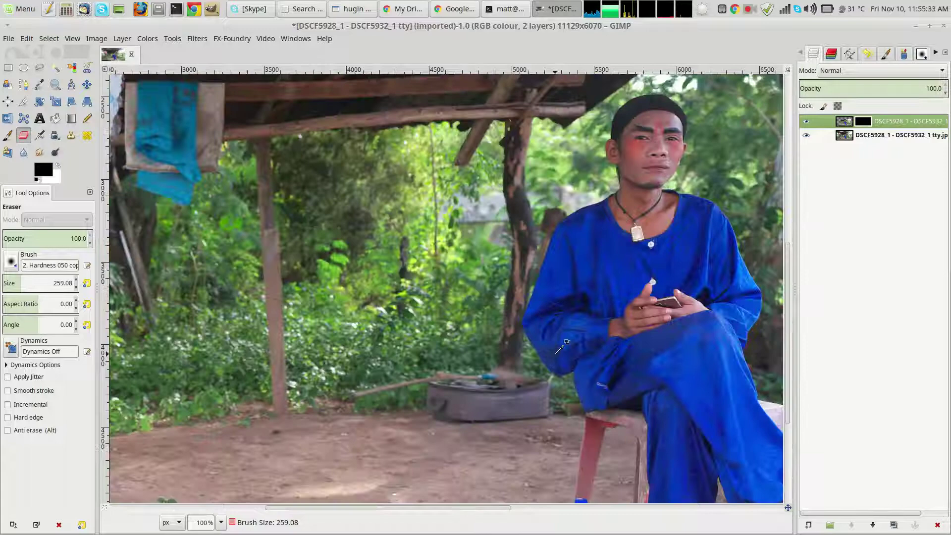
# Step: Erase the mask over the stool legs, the adjoining trouser edge and the Pepsi bottle
pyautogui.scroll(-1, 563, 346)
pyautogui.scroll(5, 639, 391)
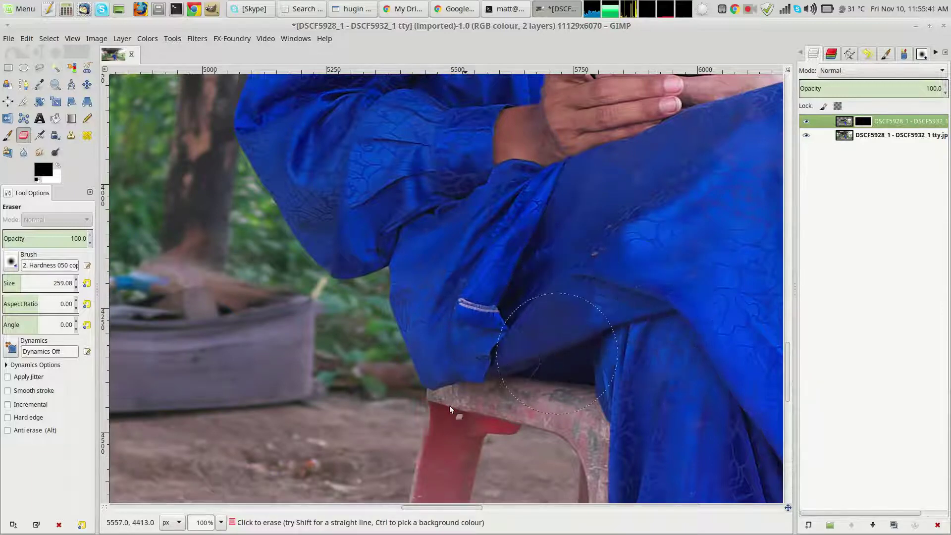
pyautogui.scroll(-5, 446, 382)
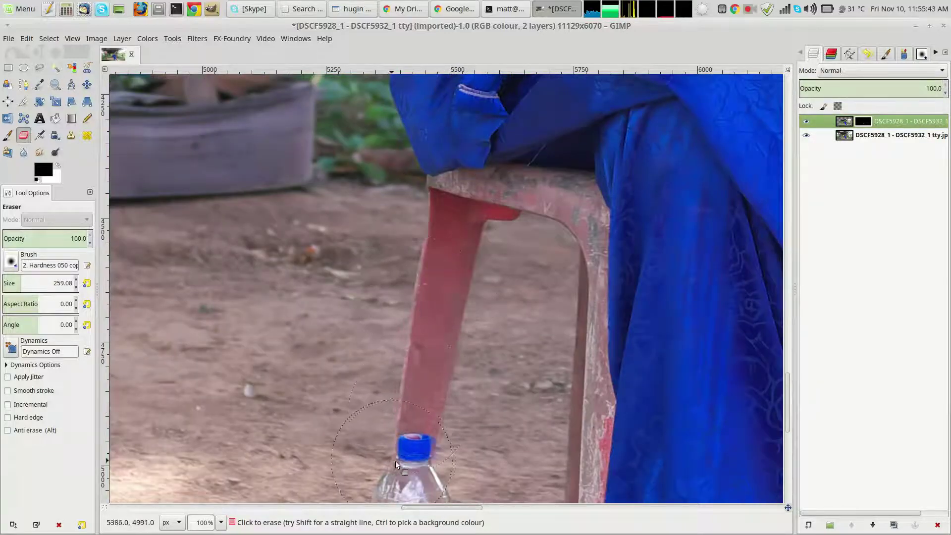
pyautogui.moveTo(396, 461)
pyautogui.mouseDown()
pyautogui.moveTo(477, 277)
pyautogui.moveTo(534, 219)
pyautogui.moveTo(615, 340)
pyautogui.moveTo(545, 371)
pyautogui.mouseUp()
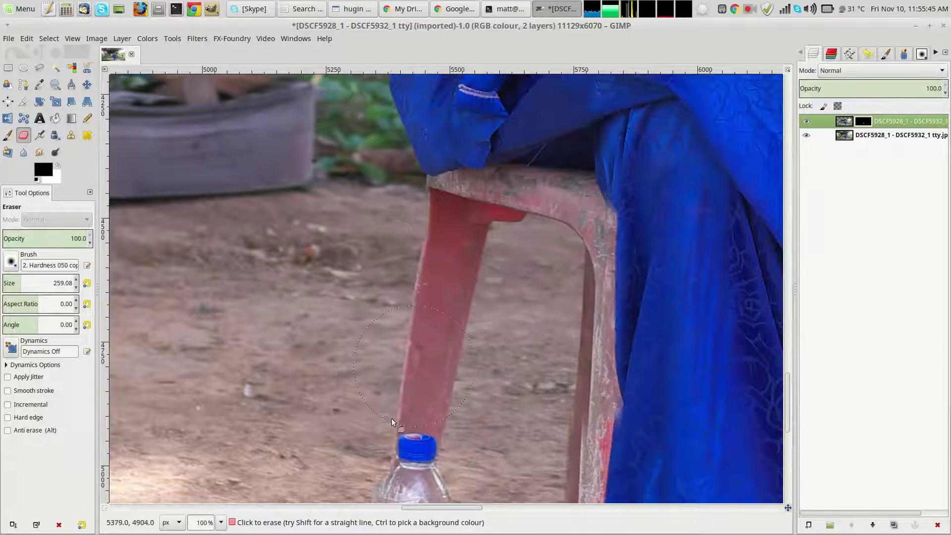
pyautogui.scroll(-5, 392, 422)
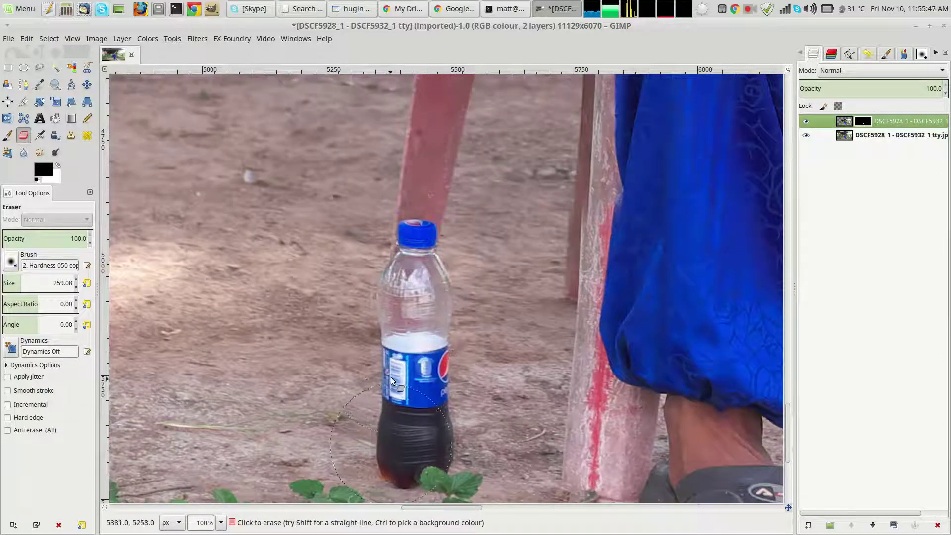
pyautogui.moveTo(391, 381)
pyautogui.mouseDown()
pyautogui.moveTo(434, 455)
pyautogui.moveTo(335, 409)
pyautogui.moveTo(295, 379)
pyautogui.moveTo(330, 376)
pyautogui.moveTo(205, 405)
pyautogui.moveTo(320, 385)
pyautogui.moveTo(438, 458)
pyautogui.moveTo(579, 458)
pyautogui.moveTo(568, 377)
pyautogui.moveTo(589, 202)
pyautogui.moveTo(602, 340)
pyautogui.mouseUp()
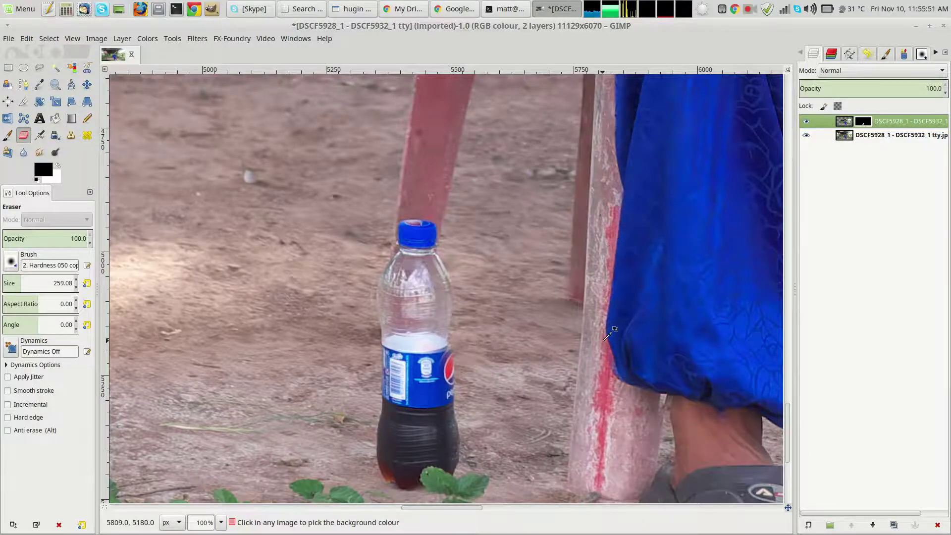
# Step: Erase the mask around the base of the stool leg and over both of the man's sandalled feet
pyautogui.scroll(-6, 606, 337)
pyautogui.scroll(5, 574, 265)
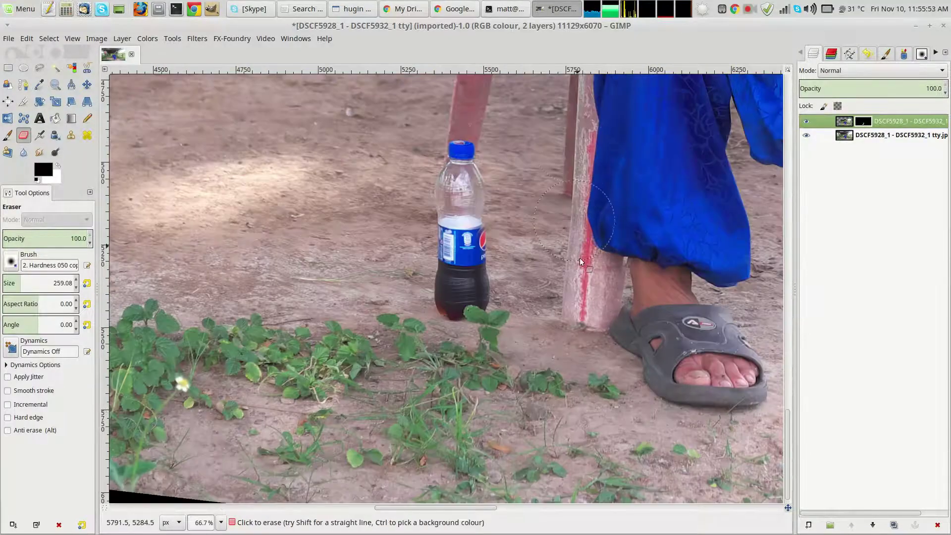
pyautogui.moveTo(581, 261)
pyautogui.mouseDown()
pyautogui.moveTo(619, 334)
pyautogui.moveTo(723, 398)
pyautogui.moveTo(758, 399)
pyautogui.moveTo(714, 317)
pyautogui.moveTo(625, 353)
pyautogui.mouseUp()
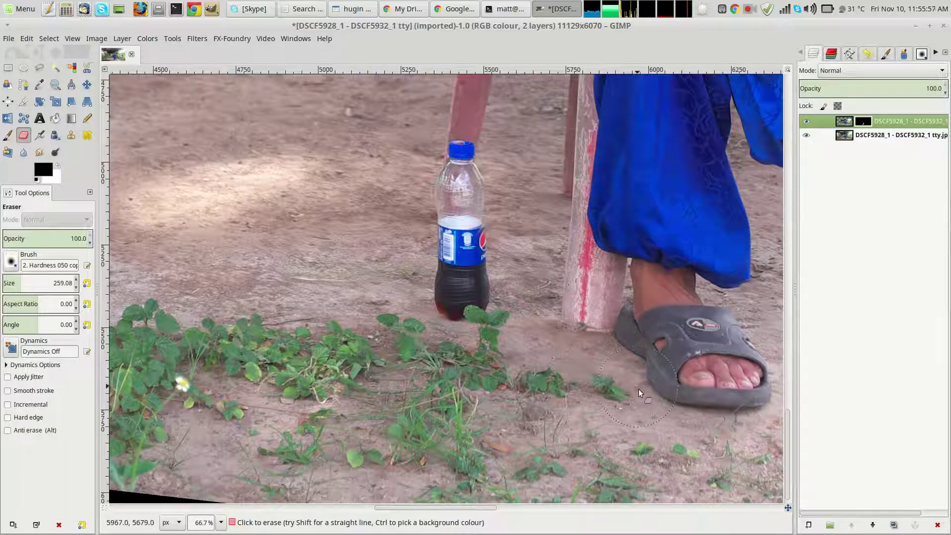
pyautogui.moveTo(446, 509); pyautogui.dragTo(510, 509)
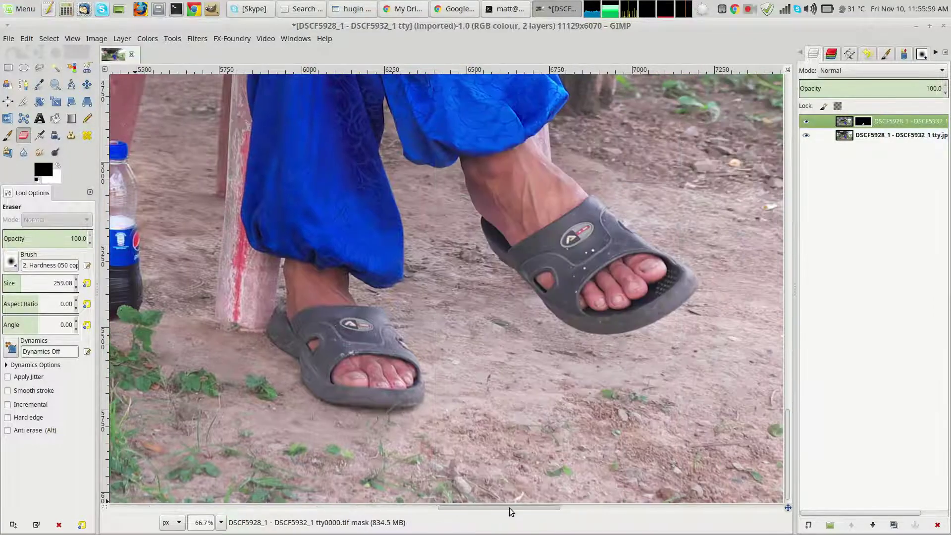
pyautogui.moveTo(419, 346)
pyautogui.mouseDown()
pyautogui.moveTo(387, 259)
pyautogui.moveTo(377, 153)
pyautogui.moveTo(391, 199)
pyautogui.moveTo(410, 183)
pyautogui.moveTo(435, 317)
pyautogui.mouseUp()
pyautogui.moveTo(484, 288)
pyautogui.mouseDown()
pyautogui.moveTo(370, 148)
pyautogui.moveTo(527, 193)
pyautogui.moveTo(515, 209)
pyautogui.moveTo(568, 244)
pyautogui.moveTo(517, 286)
pyautogui.moveTo(645, 323)
pyautogui.moveTo(708, 284)
pyautogui.moveTo(546, 292)
pyautogui.moveTo(590, 198)
pyautogui.mouseUp()
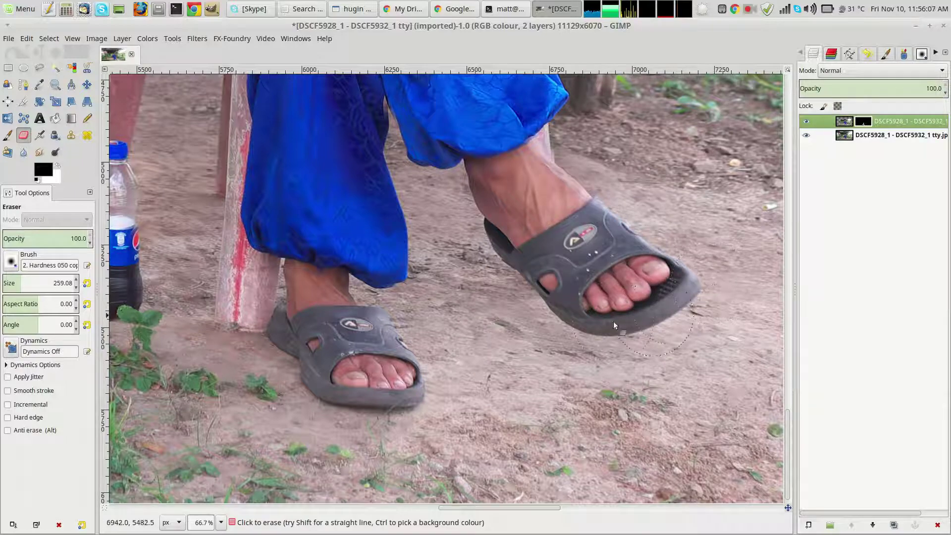
# Step: Erase the mask upward along the raised leg, the stool edge, the arm beside the tree, the shoulder and the head
pyautogui.scroll(5, 555, 200)
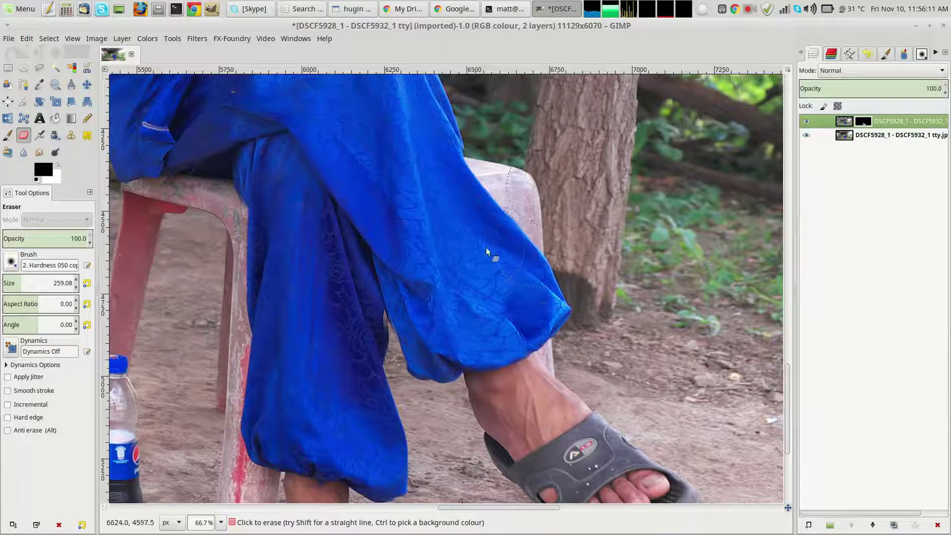
pyautogui.scroll(5, 445, 270)
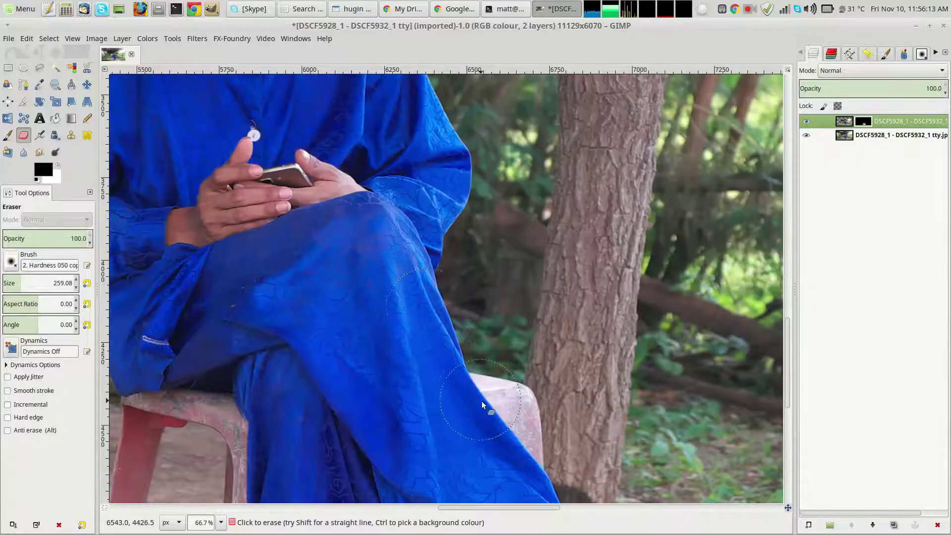
pyautogui.scroll(5, 390, 256)
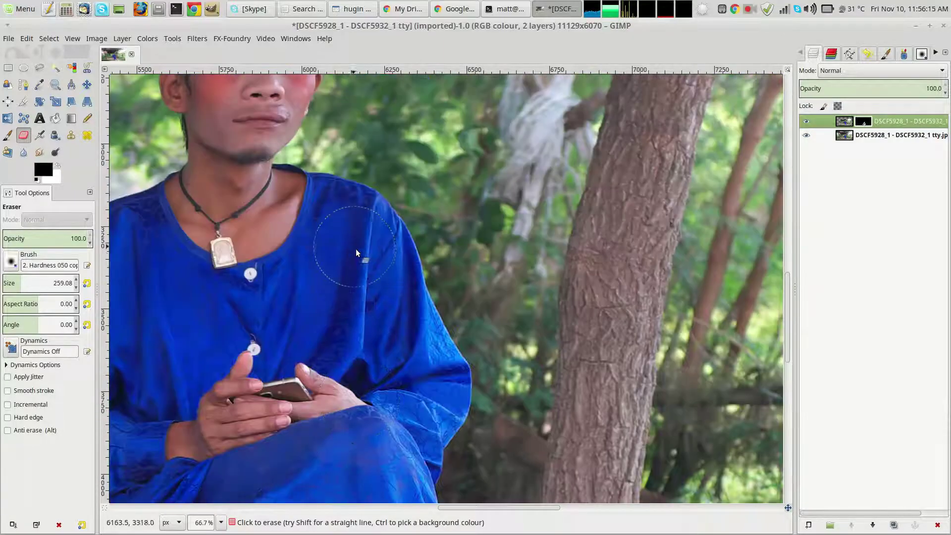
pyautogui.scroll(3, 274, 202)
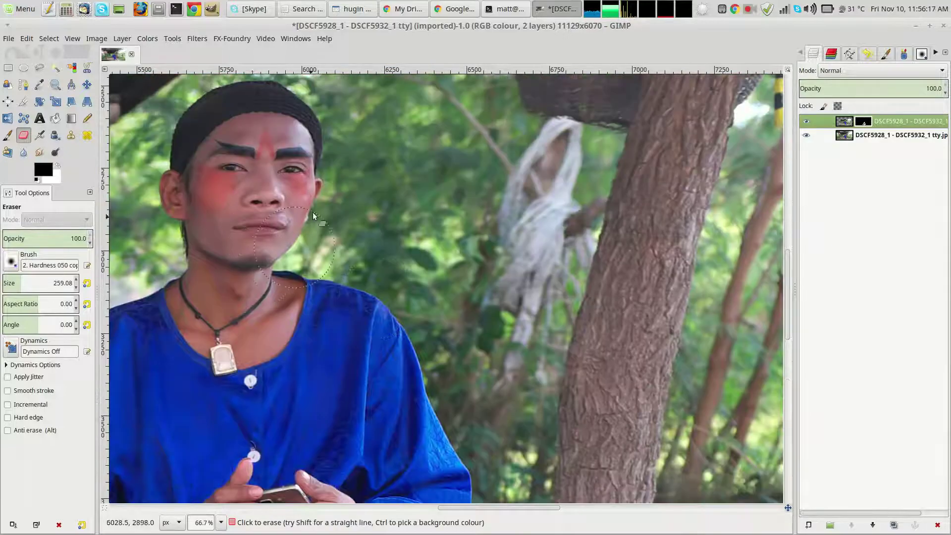
pyautogui.scroll(-6, 285, 320)
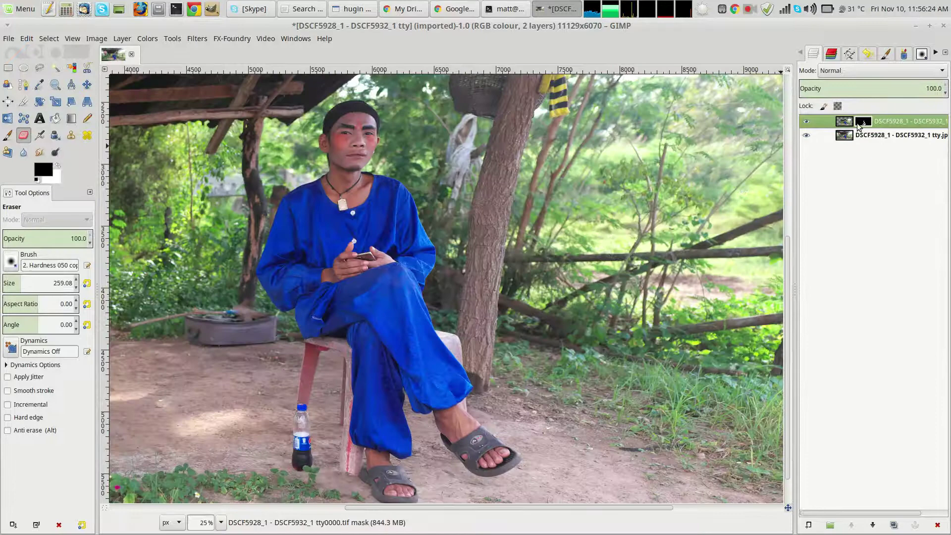
# Step: Check the layer mask for gaps and erase it along the man's remaining shoulder and upper sleeve
pyautogui.rightClick(861, 124)
pyautogui.click(827, 337)
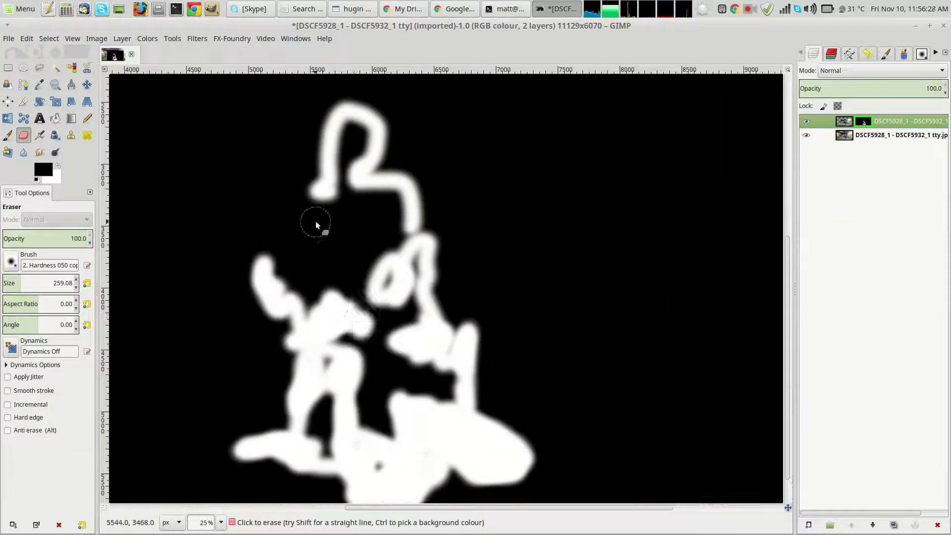
pyautogui.rightClick(862, 124)
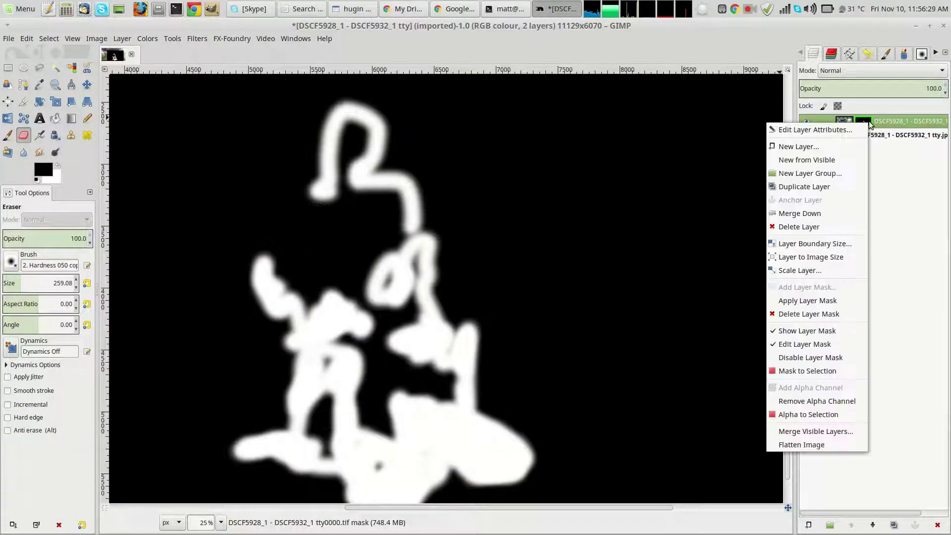
pyautogui.click(813, 335)
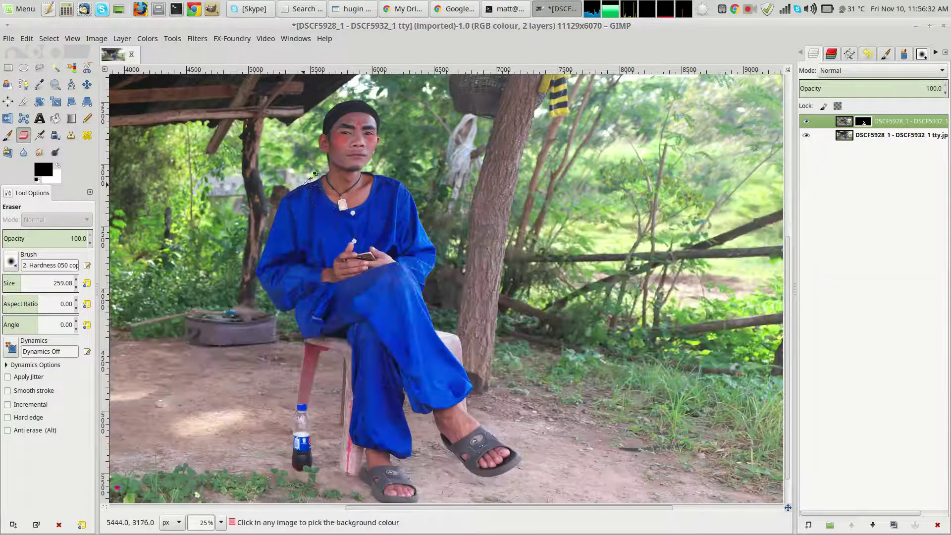
pyautogui.scroll(3, 307, 179)
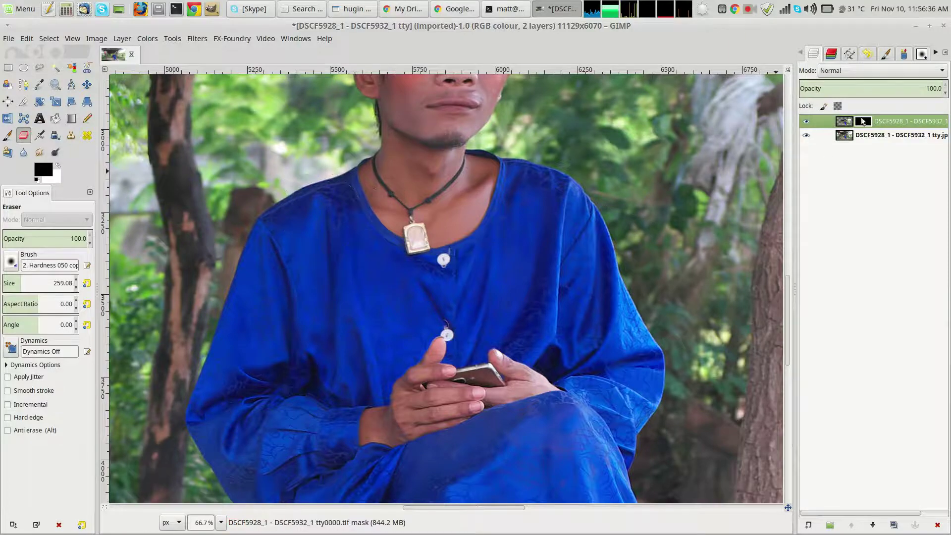
# Step: Show the layer mask and erase the black gaps in the sleeve and upper stool area with the "2. Hardness 100" brush
pyautogui.rightClick(863, 121)
pyautogui.click(812, 323)
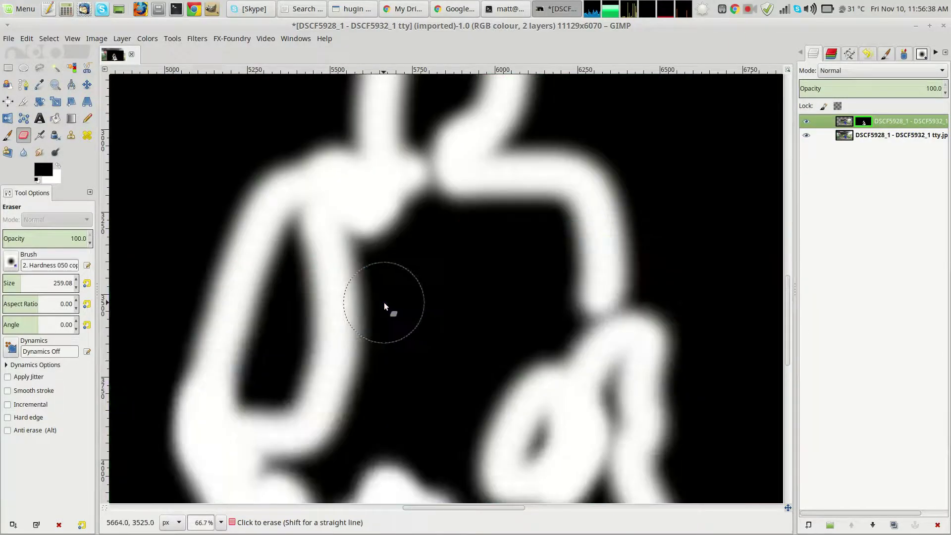
pyautogui.scroll(-5, 384, 302)
pyautogui.scroll(3, 402, 399)
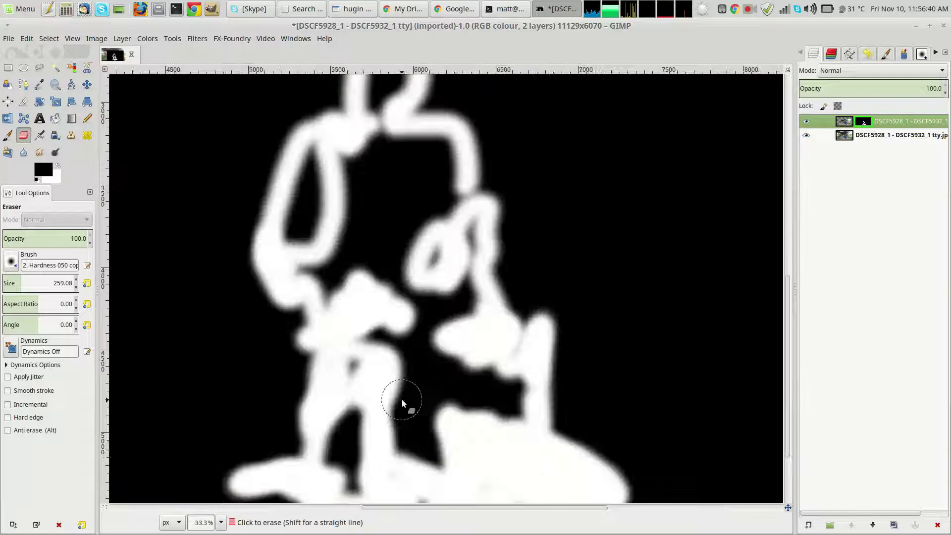
pyautogui.scroll(-1, 402, 399)
pyautogui.click(17, 261)
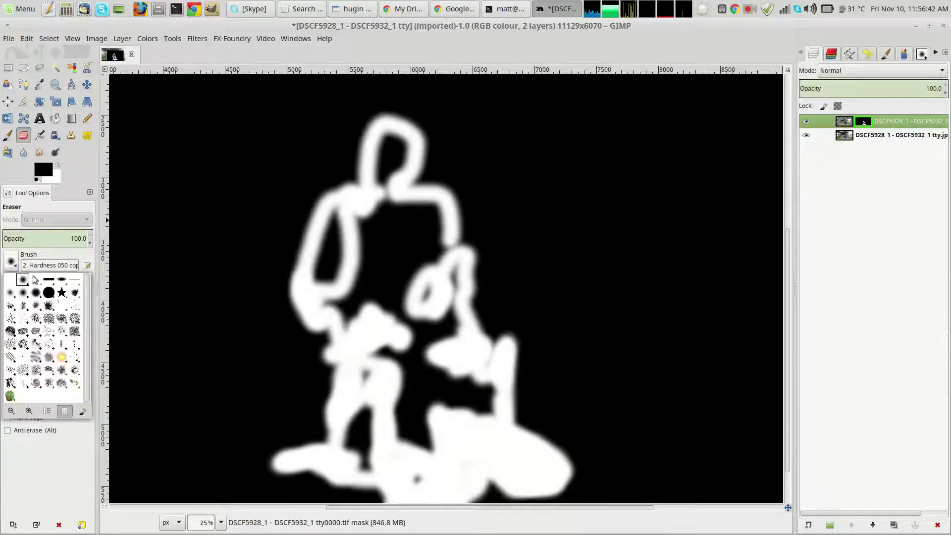
pyautogui.click(50, 296)
pyautogui.moveTo(340, 219)
pyautogui.mouseDown()
pyautogui.moveTo(319, 275)
pyautogui.moveTo(342, 253)
pyautogui.moveTo(322, 296)
pyautogui.moveTo(342, 307)
pyautogui.mouseUp()
pyautogui.moveTo(362, 352); pyautogui.dragTo(359, 400)
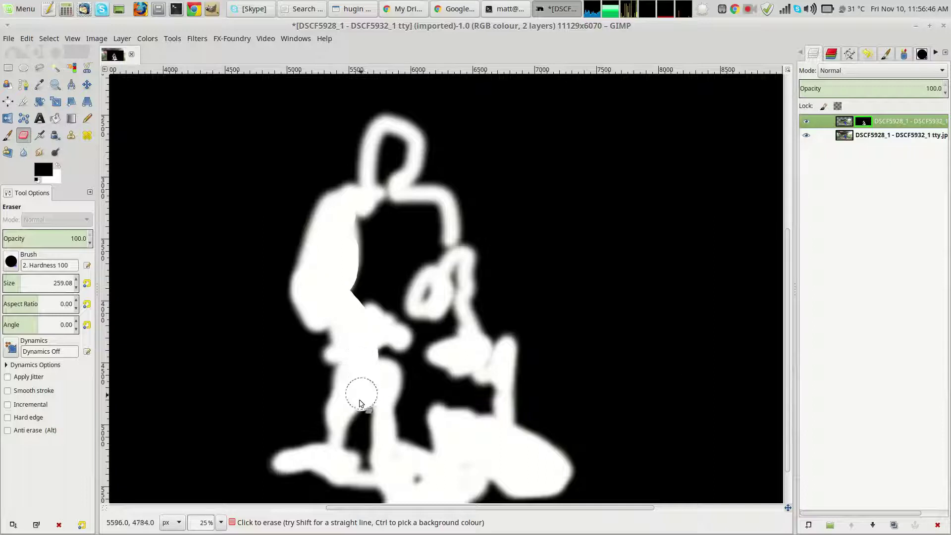
# Step: Erase the remaining black areas inside the torso and legs of the mask, enlarging the brush to about 689
pyautogui.moveTo(354, 449)
pyautogui.mouseDown()
pyautogui.moveTo(418, 476)
pyautogui.moveTo(362, 462)
pyautogui.moveTo(428, 441)
pyautogui.moveTo(416, 425)
pyautogui.moveTo(400, 424)
pyautogui.moveTo(398, 408)
pyautogui.moveTo(467, 403)
pyautogui.moveTo(456, 389)
pyautogui.moveTo(465, 382)
pyautogui.moveTo(436, 377)
pyautogui.moveTo(381, 299)
pyautogui.moveTo(392, 275)
pyautogui.moveTo(424, 330)
pyautogui.moveTo(413, 236)
pyautogui.moveTo(417, 290)
pyautogui.moveTo(425, 282)
pyautogui.moveTo(396, 270)
pyautogui.moveTo(414, 230)
pyautogui.moveTo(386, 227)
pyautogui.mouseUp()
pyautogui.hotkey('shift', ']')
pyautogui.hotkey('shift', ']')
pyautogui.hotkey('shift', ']')
pyautogui.hotkey('shift', ']')
pyautogui.hotkey('shift', ']')
pyautogui.hotkey('shift', ']')
pyautogui.hotkey('shift', ']')
pyautogui.hotkey('shift', ']')
pyautogui.hotkey('shift', ']')
pyautogui.hotkey('shift', ']')
pyautogui.hotkey('shift', ']')
pyautogui.hotkey('shift', ']')
pyautogui.hotkey('shift', ']')
pyautogui.hotkey('shift', ']')
pyautogui.hotkey('shift', ']')
pyautogui.hotkey('shift', ']')
pyautogui.hotkey('shift', ']')
pyautogui.hotkey('shift', ']')
pyautogui.hotkey('shift', ']')
pyautogui.hotkey('shift', ']')
pyautogui.scroll(13, 422, 434)
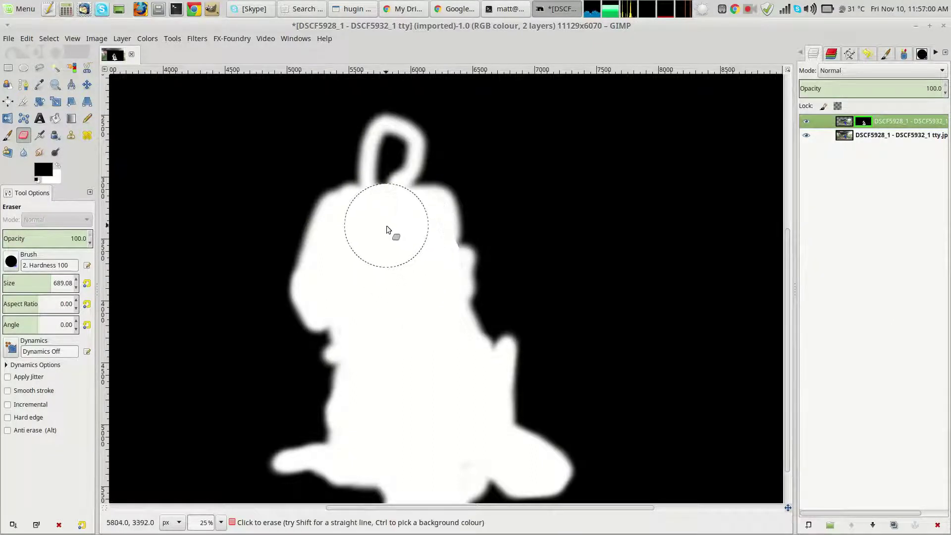
# Step: Reduce the eraser brush to about 339 and erase the black gap inside the head of the mask
pyautogui.hotkey('shift', '[')
pyautogui.hotkey('shift', '[')
pyautogui.hotkey('shift', '[')
pyautogui.hotkey('shift', '[')
pyautogui.hotkey('shift', '[')
pyautogui.hotkey('shift', '[')
pyautogui.press('{')
pyautogui.press('{')
pyautogui.press('{')
pyautogui.press('{')
pyautogui.press('{')
pyautogui.press('{')
pyautogui.press('{')
pyautogui.press('{')
pyautogui.press('{')
pyautogui.press('{')
pyautogui.press('{')
pyautogui.press('{')
pyautogui.press('{')
pyautogui.press('{')
pyautogui.press('{')
pyautogui.press('{')
pyautogui.press('{')
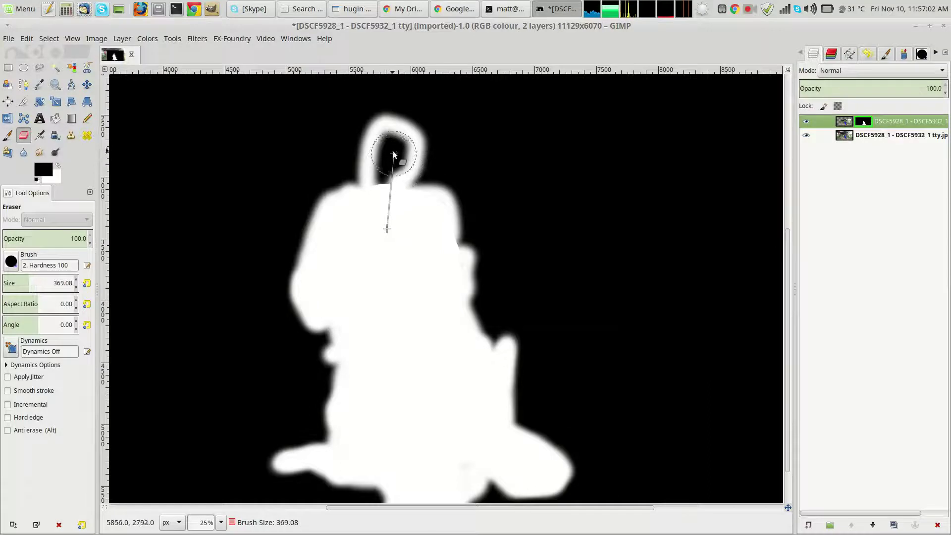
pyautogui.press('{')
pyautogui.press('{')
pyautogui.press('{')
pyautogui.moveTo(396, 146); pyautogui.dragTo(387, 176)
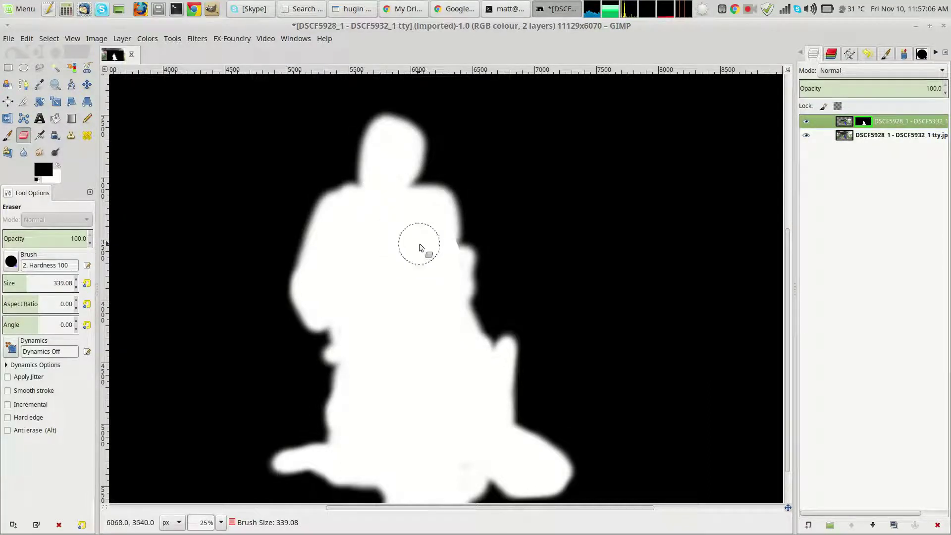
# Step: Check the filled mask's silhouette down to its lower edge and turn off the layer mask display
pyautogui.scroll(-2, 436, 436)
pyautogui.scroll(4, 446, 436)
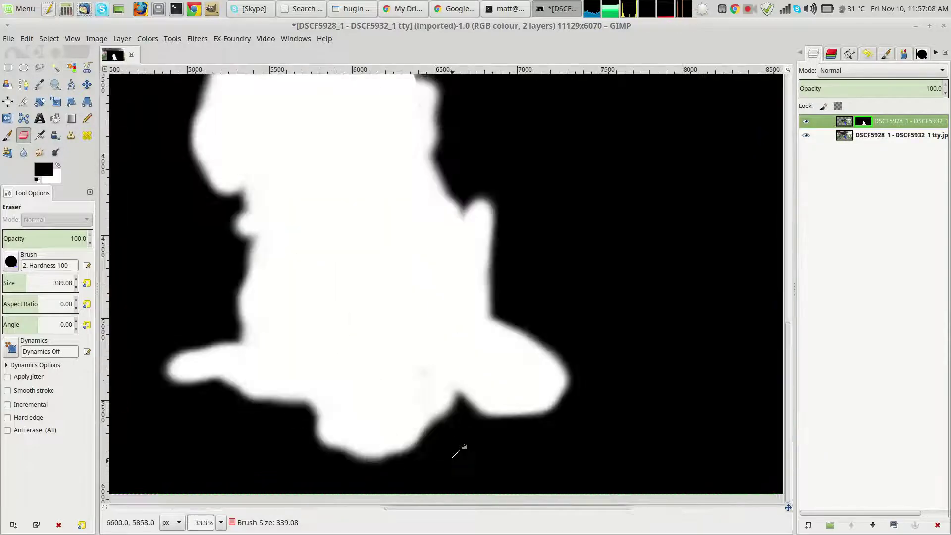
pyautogui.scroll(-5, 389, 337)
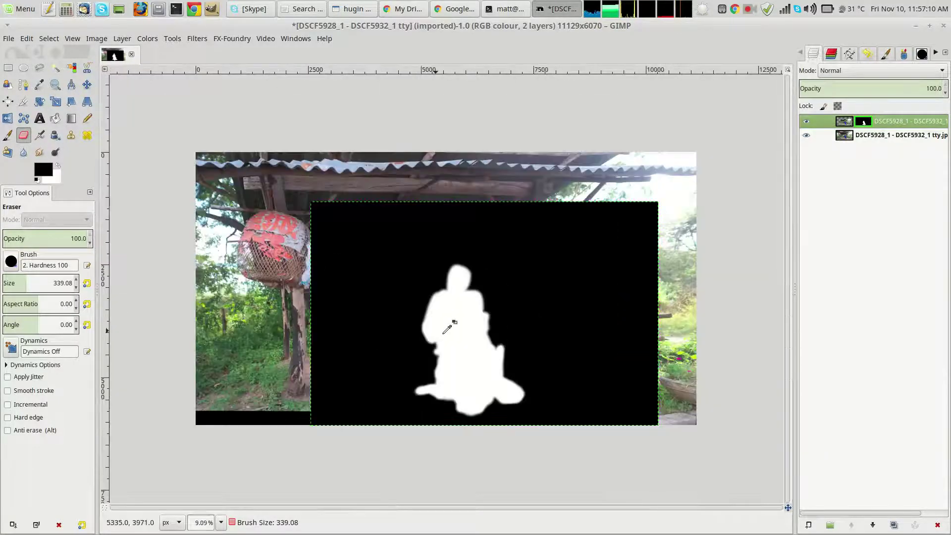
pyautogui.scroll(1, 571, 341)
pyautogui.rightClick(841, 129)
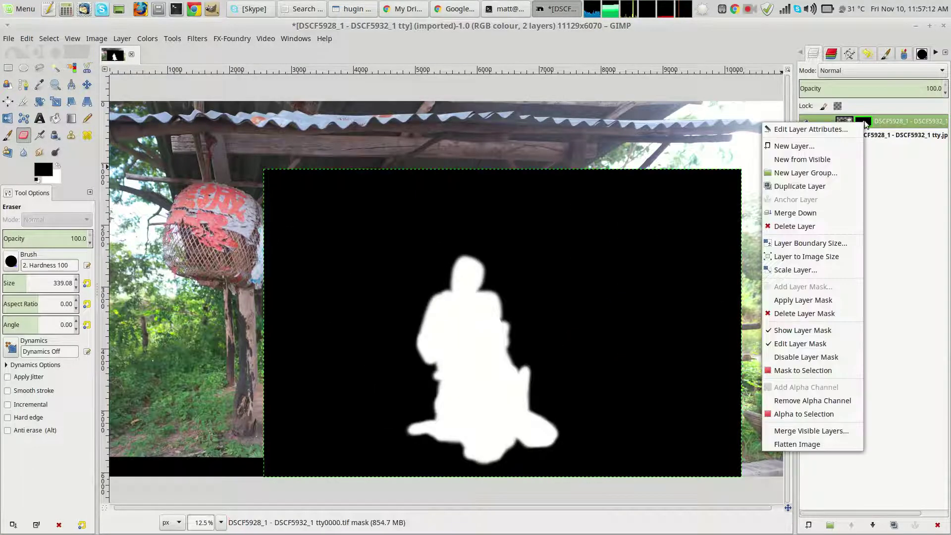
pyautogui.click(832, 329)
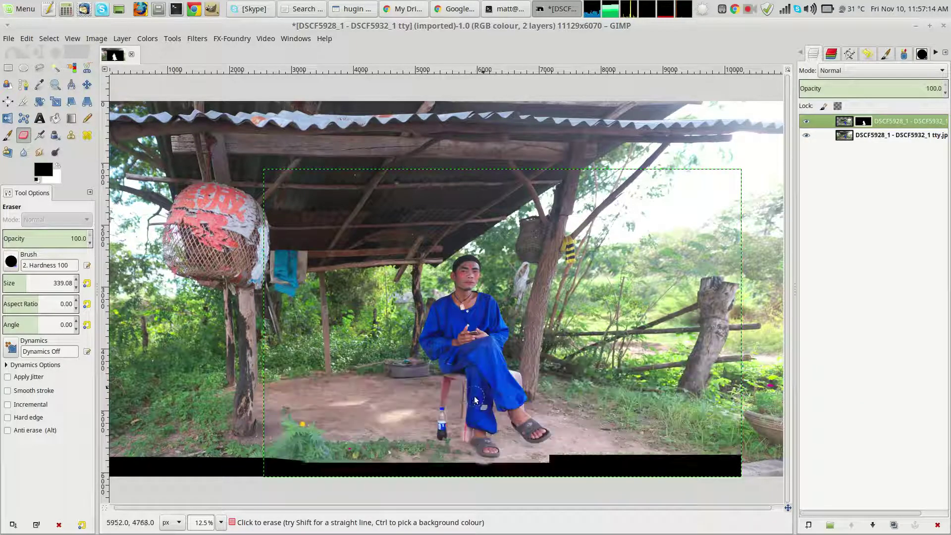
# Step: Inspect the repaired man up close, from his face and hands down to his legs and the stool
pyautogui.scroll(3, 468, 402)
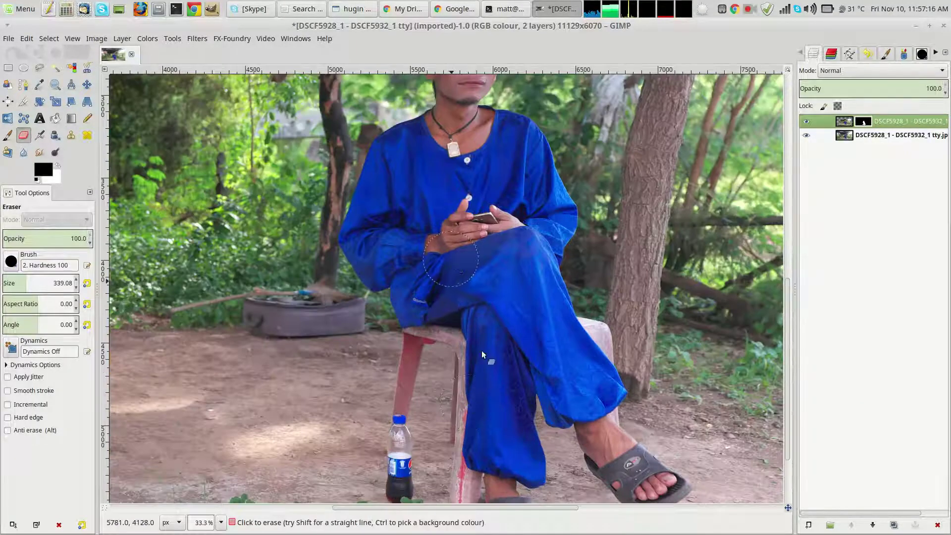
pyautogui.scroll(1, 495, 388)
pyautogui.scroll(-3, 495, 389)
pyautogui.scroll(6, 495, 388)
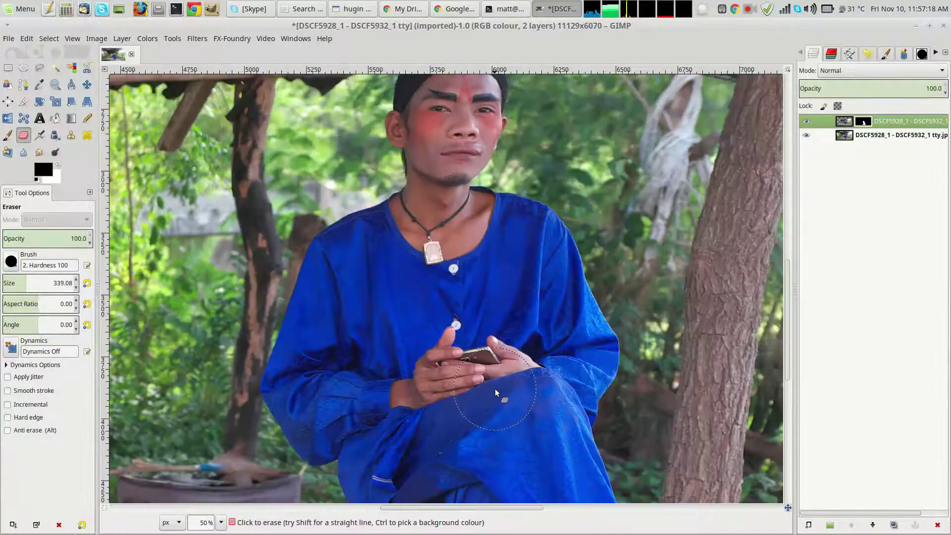
pyautogui.scroll(-1, 495, 388)
pyautogui.scroll(-3, 495, 389)
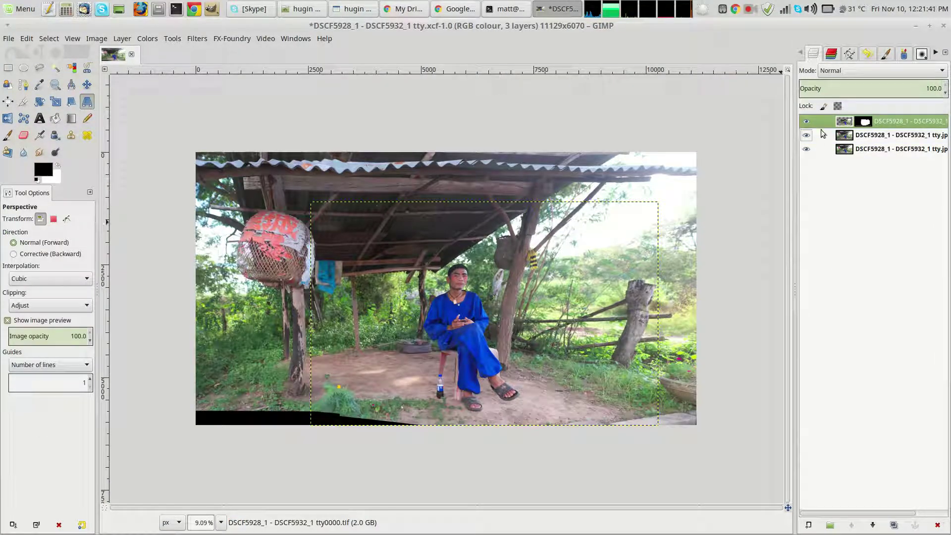
# Step: Create a new layer from the visible image and use Perspective to pull its lower-left corner down until the black strip leaves the canvas
pyautogui.rightClick(842, 122)
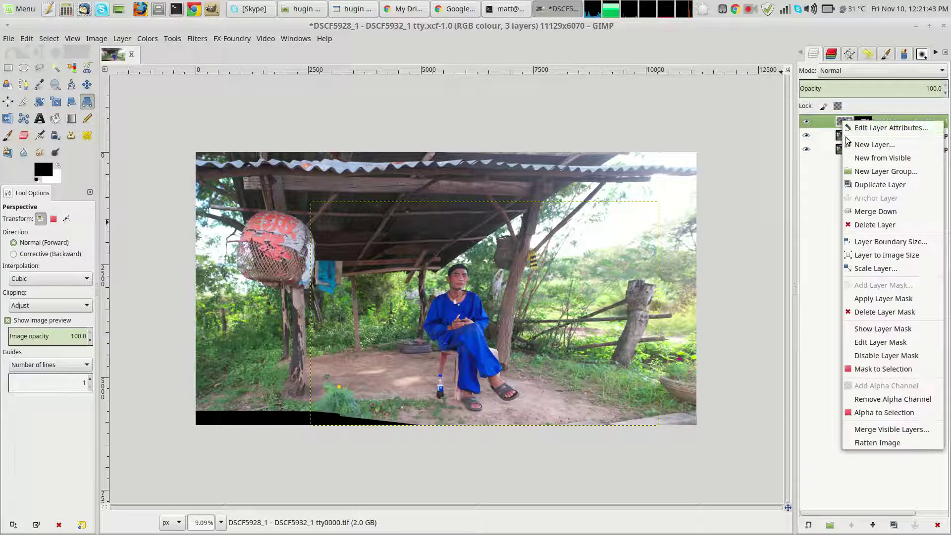
pyautogui.click(848, 160)
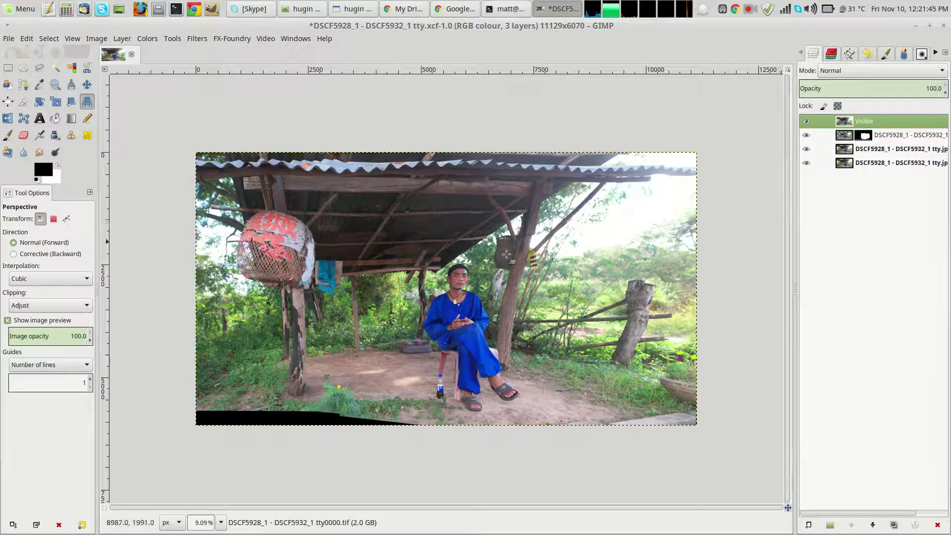
pyautogui.click(55, 85)
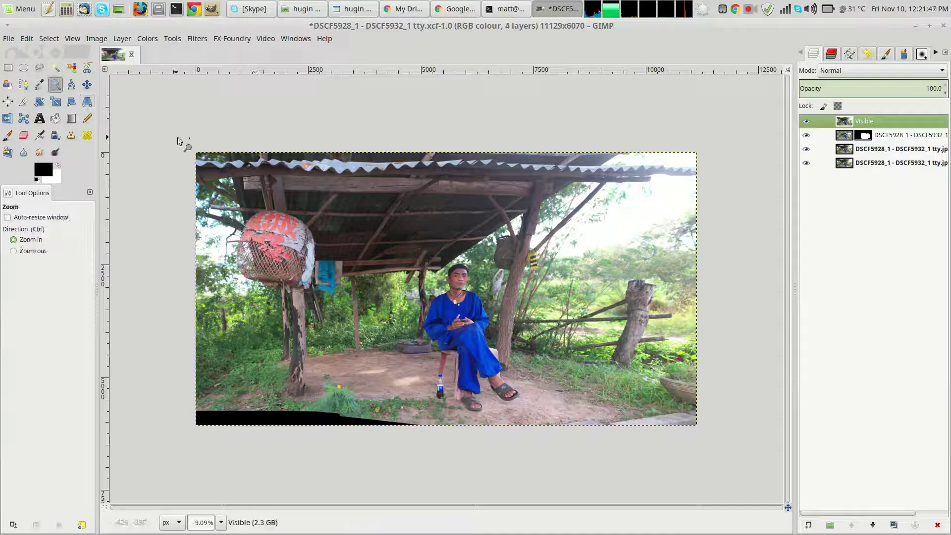
pyautogui.moveTo(185, 143); pyautogui.dragTo(707, 448)
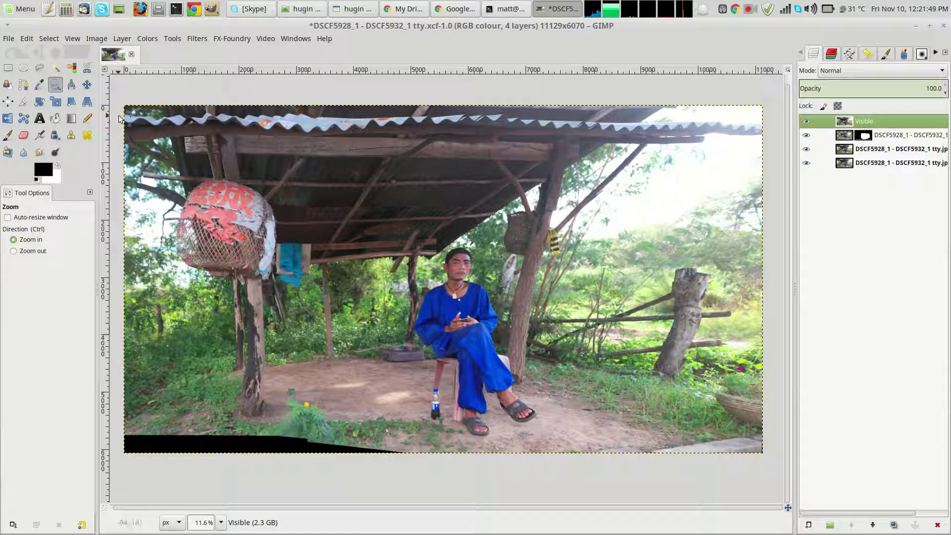
pyautogui.click(88, 103)
pyautogui.click(123, 435)
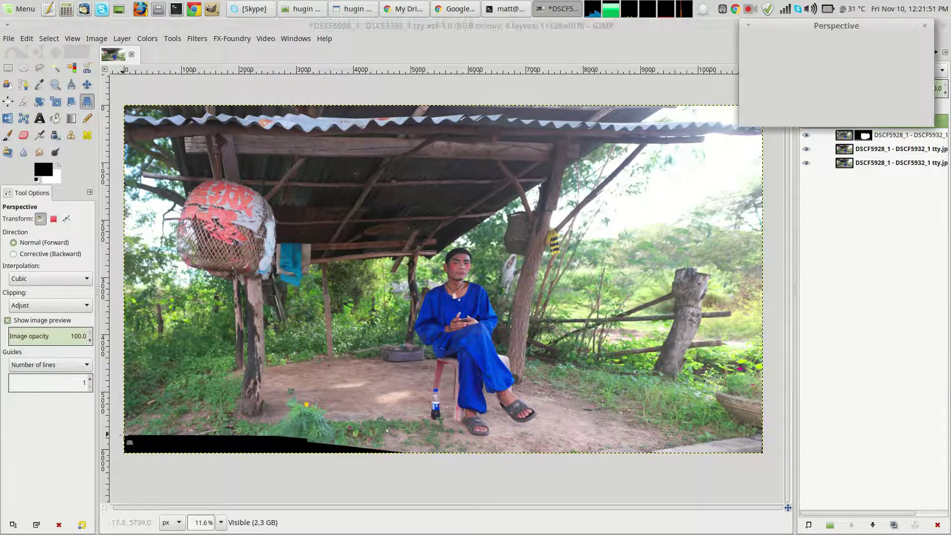
pyautogui.moveTo(123, 456); pyautogui.dragTo(124, 478)
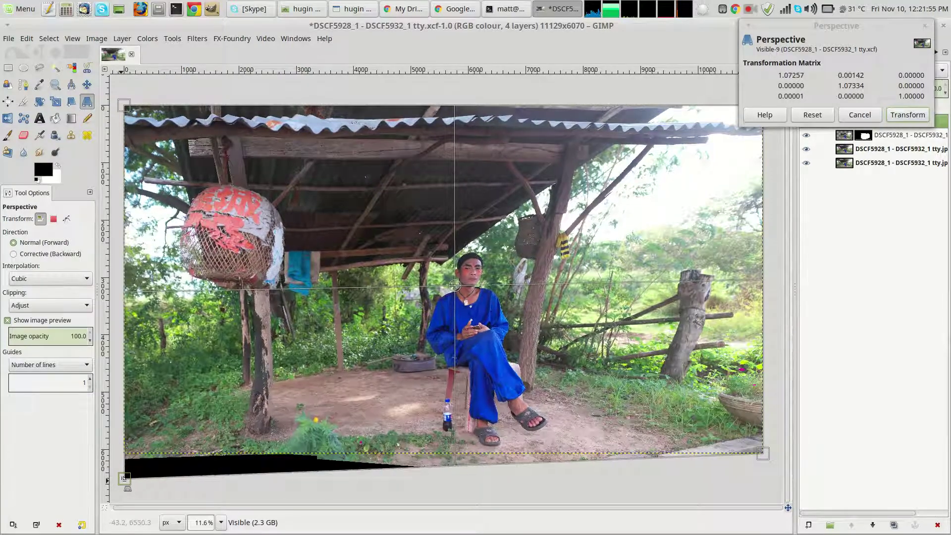
pyautogui.click(891, 116)
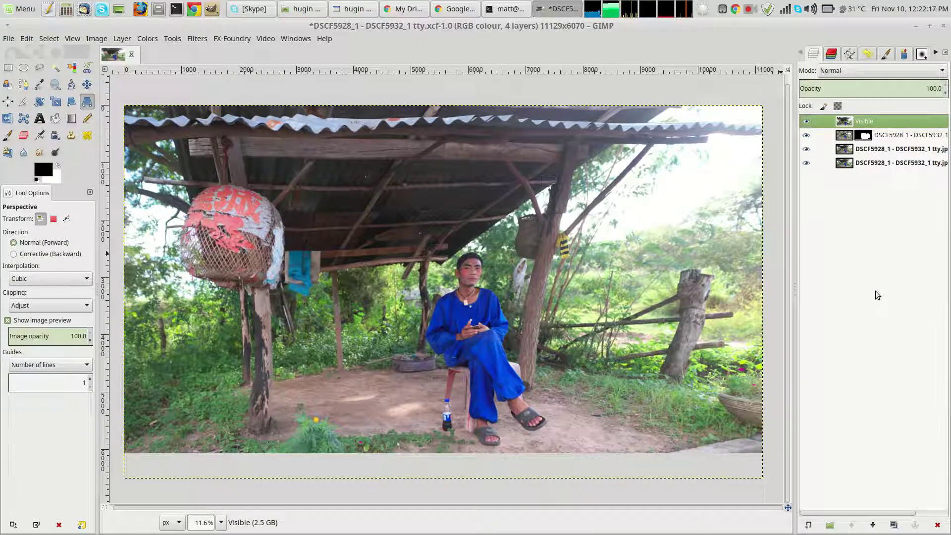
# Step: Export the image as "bus stop final.jpg" to the "hugin gimp fix demo" folder, accepting the JPEG export settings
pyautogui.click(8, 38)
pyautogui.click(66, 207)
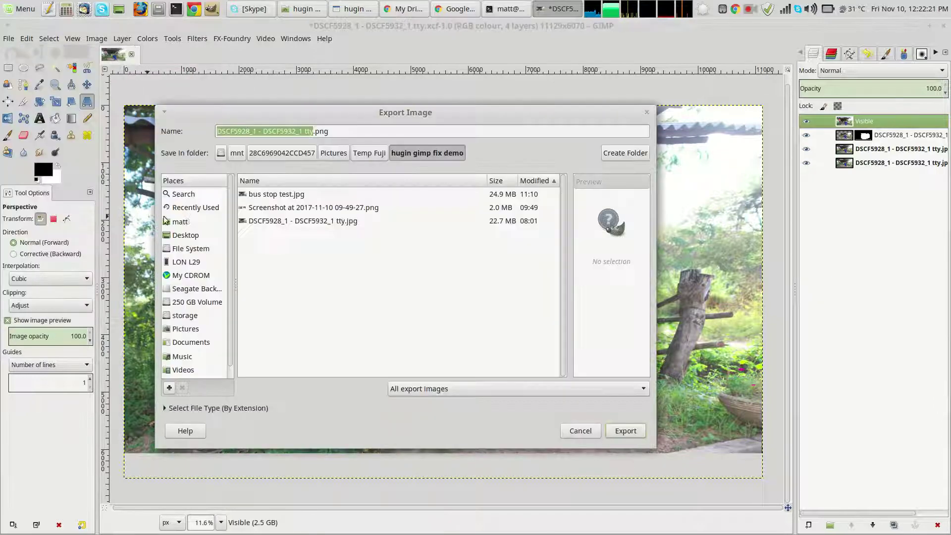
pyautogui.click(329, 131)
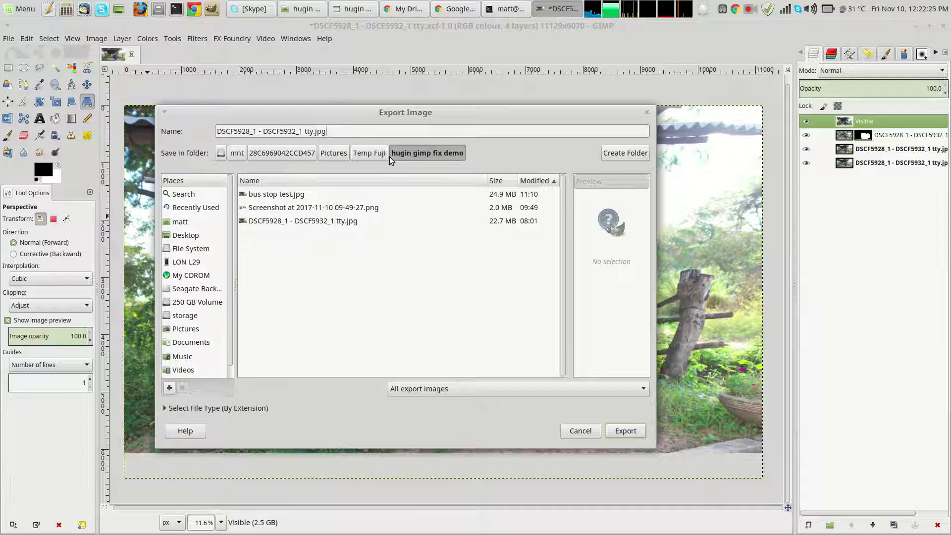
pyautogui.press('Left')
pyautogui.press('Left')
pyautogui.press('Left')
pyautogui.press('Left')
pyautogui.hotkey('shift', 'Left')
pyautogui.hotkey('shift', 'Left')
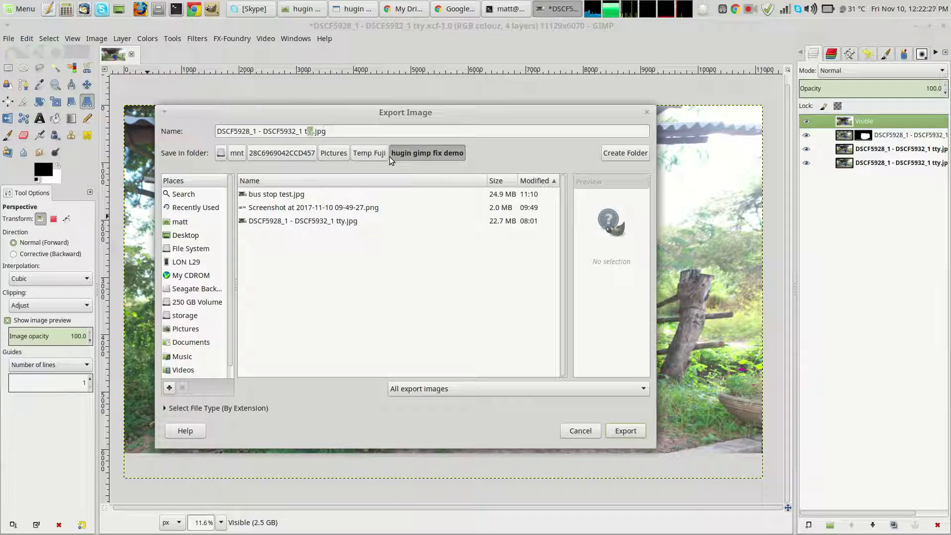
pyautogui.hotkey('shift', 'Left')
pyautogui.hotkey('shift', 'Left')
pyautogui.hotkey('shift', 'Left')
pyautogui.hotkey('shift', 'Left')
pyautogui.hotkey('shift', 'Left')
pyautogui.hotkey('shift', 'Left')
pyautogui.hotkey('shift', 'Left')
pyautogui.hotkey('shift', 'Left')
pyautogui.hotkey('shift', 'Left')
pyautogui.hotkey('shift', 'Left')
pyautogui.hotkey('shift', 'Left')
pyautogui.hotkey('shift', 'Left')
pyautogui.hotkey('shift', 'Left')
pyautogui.hotkey('shift', 'Left')
pyautogui.hotkey('shift', 'Left')
pyautogui.hotkey('shift', 'Left')
pyautogui.hotkey('shift', 'Left')
pyautogui.hotkey('shift', 'Left')
pyautogui.hotkey('shift', 'Left')
pyautogui.hotkey('shift', 'Left')
pyautogui.write('b')
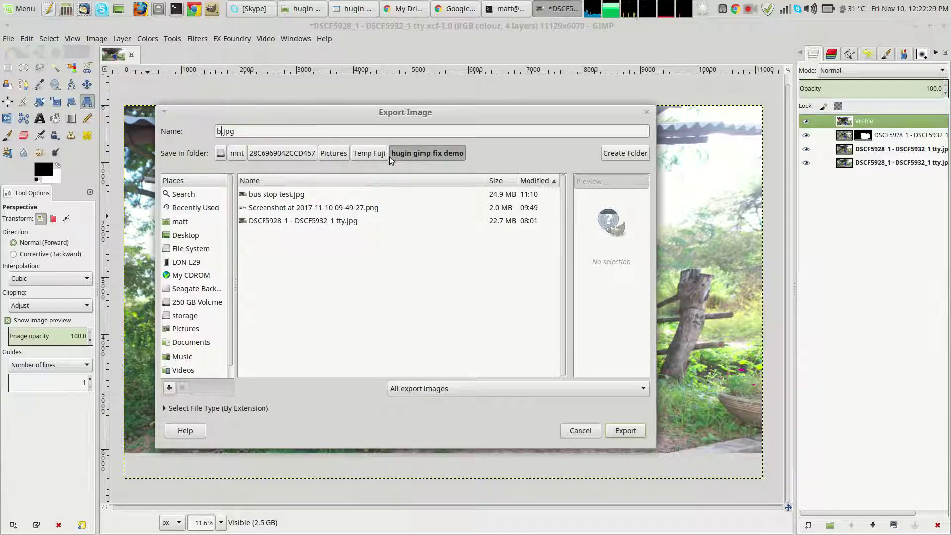
pyautogui.write('us stop ')
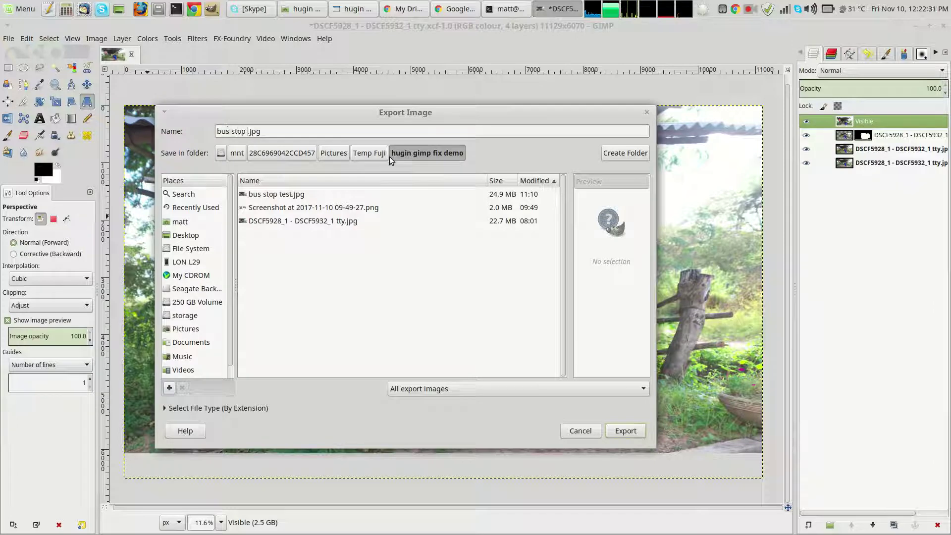
pyautogui.write('final')
pyautogui.press('Return')
pyautogui.click(452, 320)
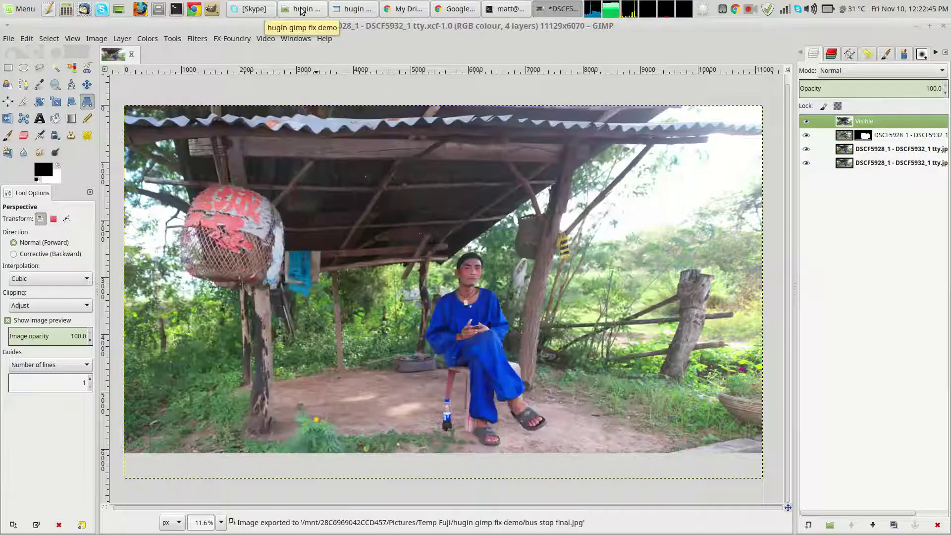
# Step: Switch to the "hugin gimp fix demo" folder in the file manager and open "bus stop final.jpg" in Image Viewer
pyautogui.click(300, 11)
pyautogui.doubleClick(353, 148)
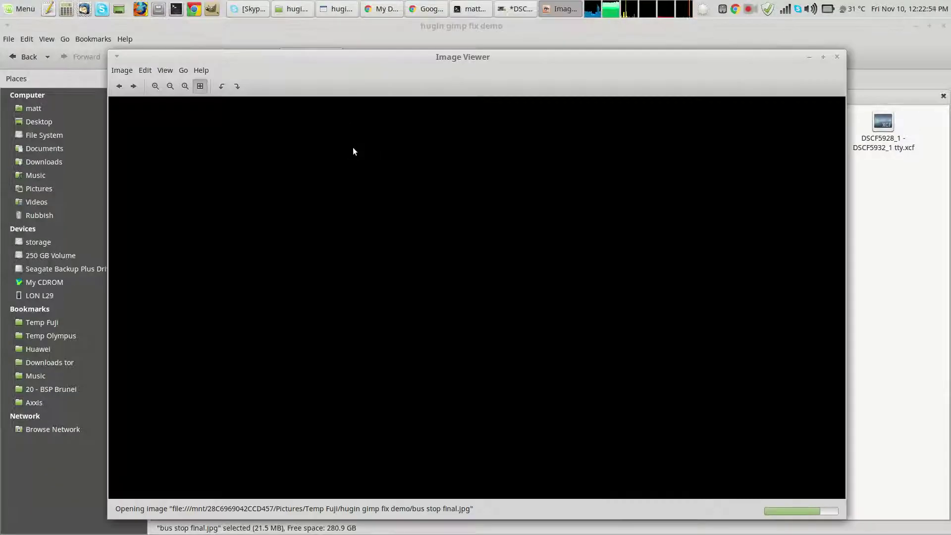